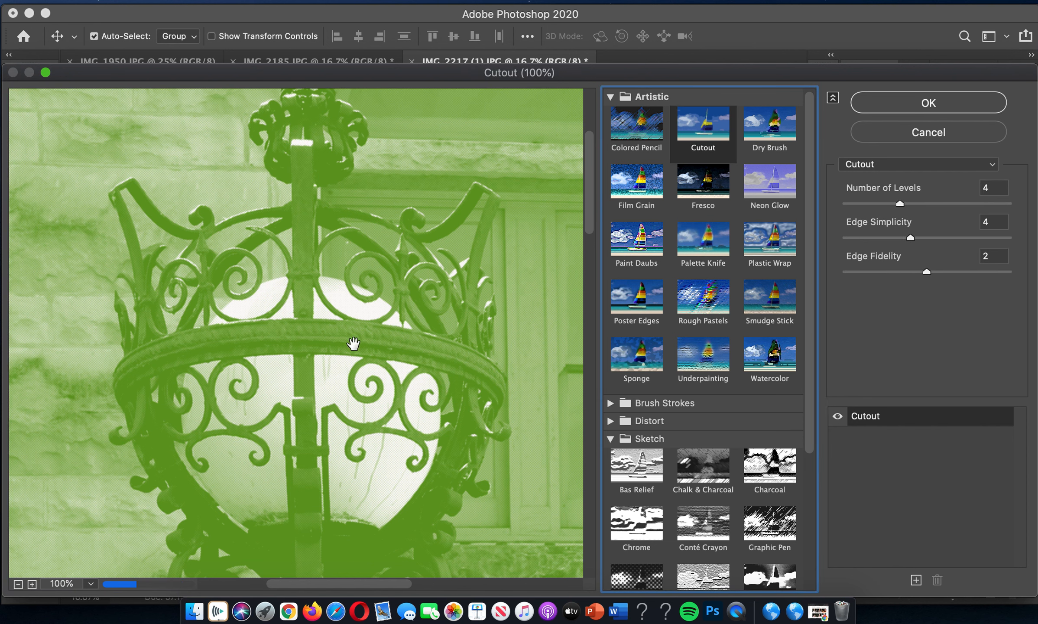
Preview the Sponge, Underpainting, Smudge Stick, Watercolor and Chalk & Charcoal effects on the photo without applying any.
{"action": "left_click_drag", "start_coordinate": [412, 421], "coordinate": [389, 195]}
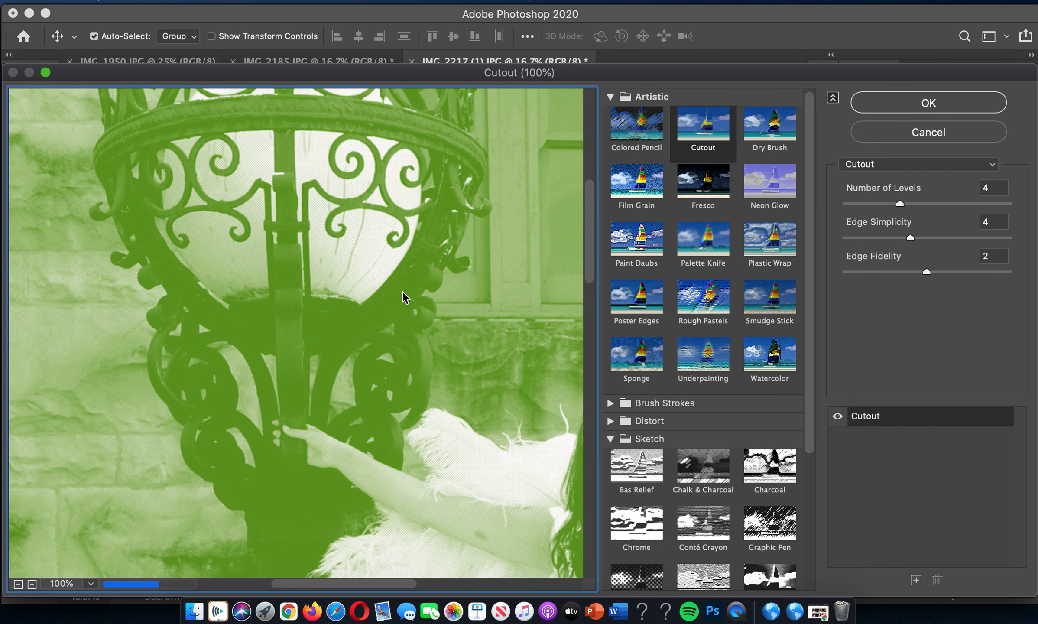
{"action": "left_click_drag", "start_coordinate": [431, 305], "coordinate": [308, 234]}
{"action": "left_click", "coordinate": [635, 372]}
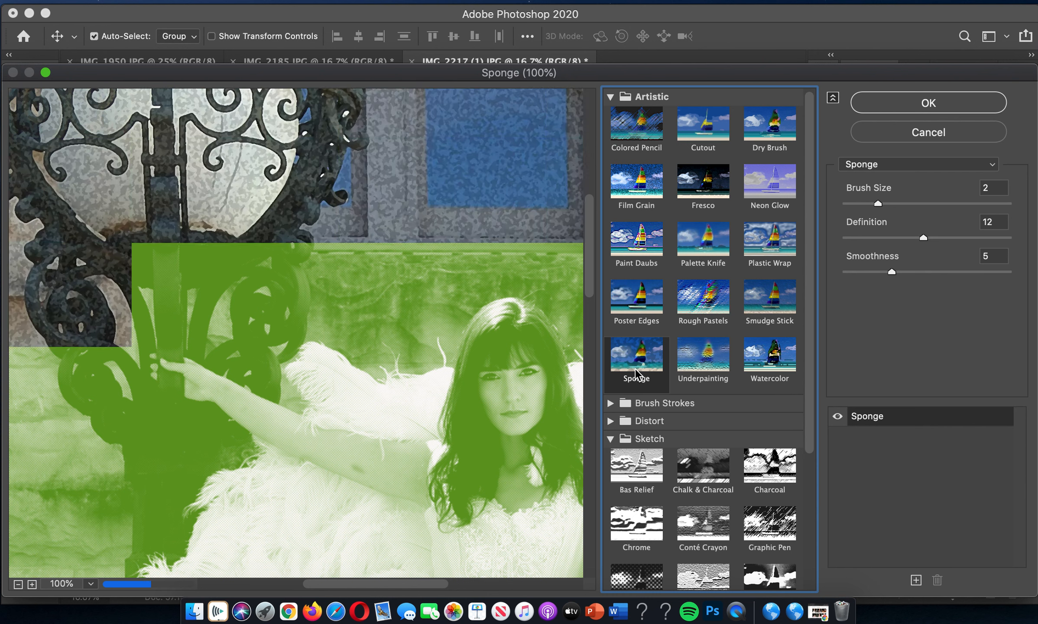
{"action": "left_click", "coordinate": [705, 353]}
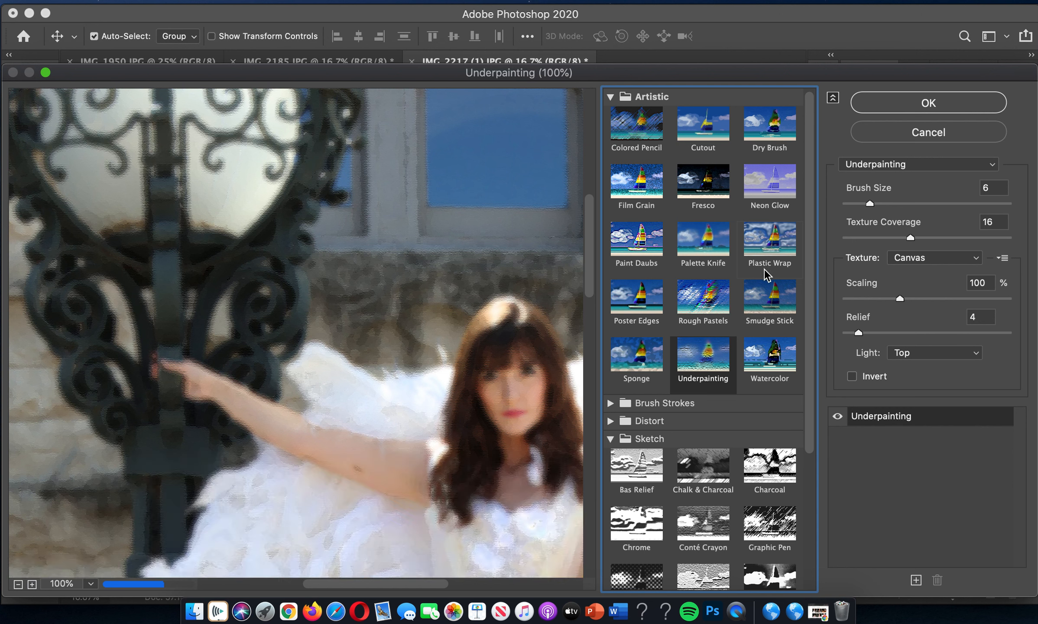
{"action": "left_click", "coordinate": [766, 300]}
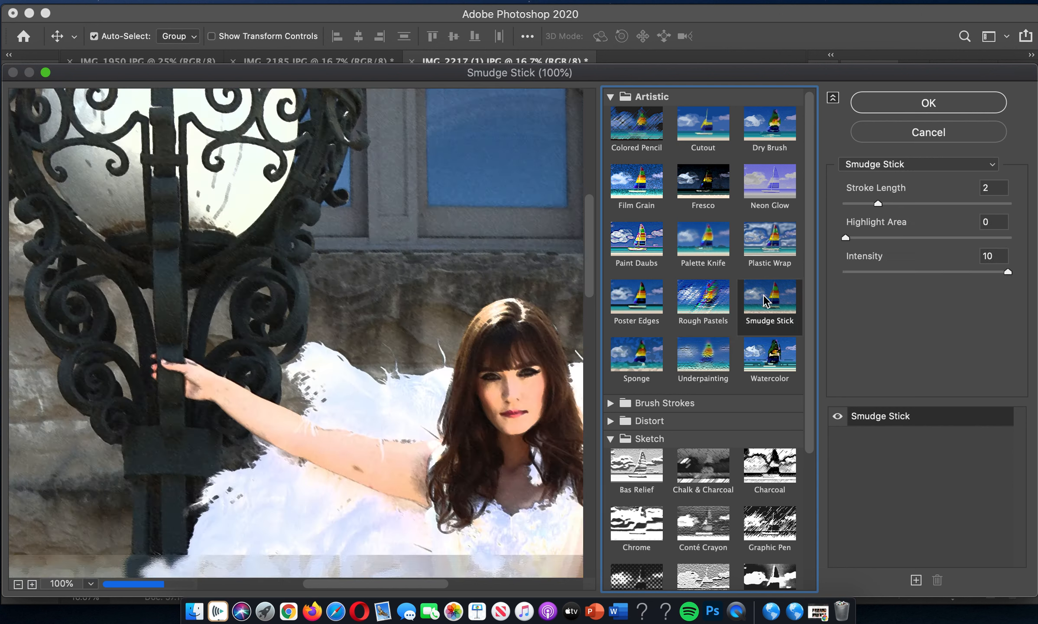
{"action": "left_click", "coordinate": [761, 366]}
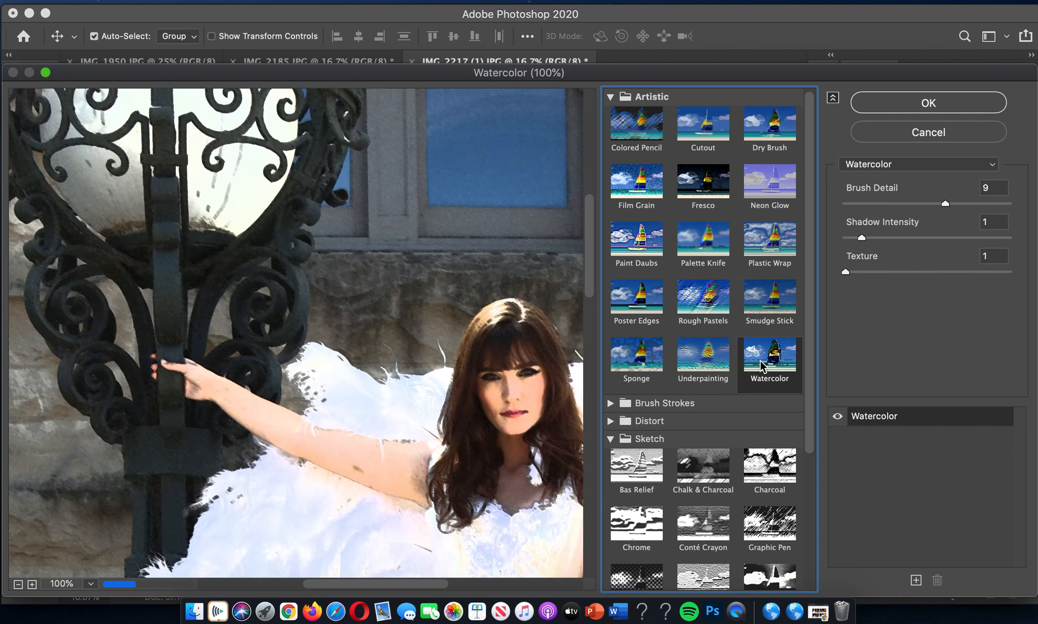
{"action": "left_click", "coordinate": [704, 470]}
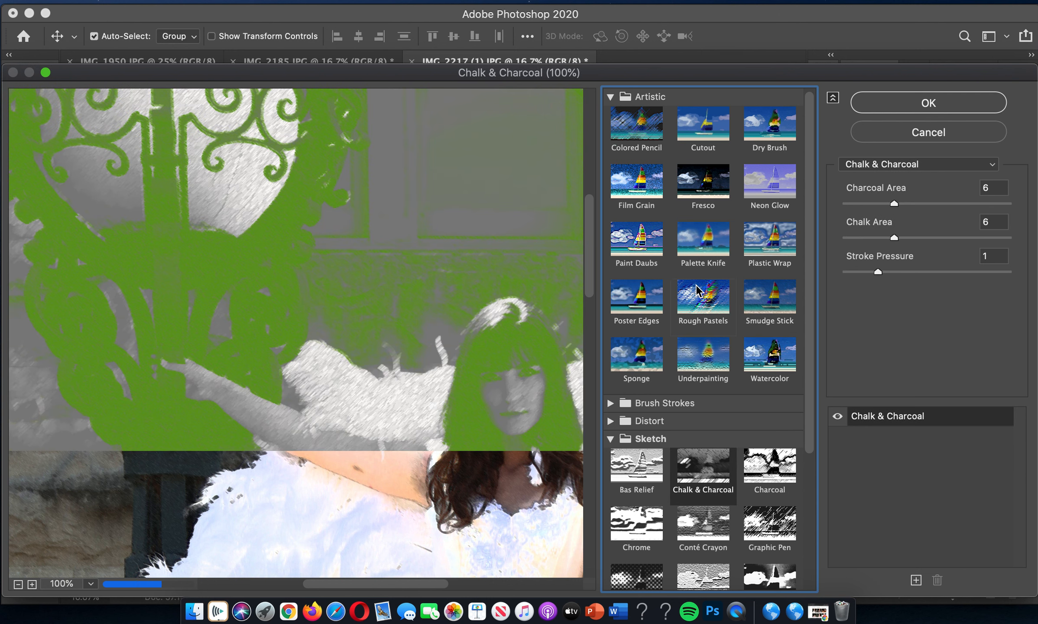
{"action": "left_click", "coordinate": [878, 138]}
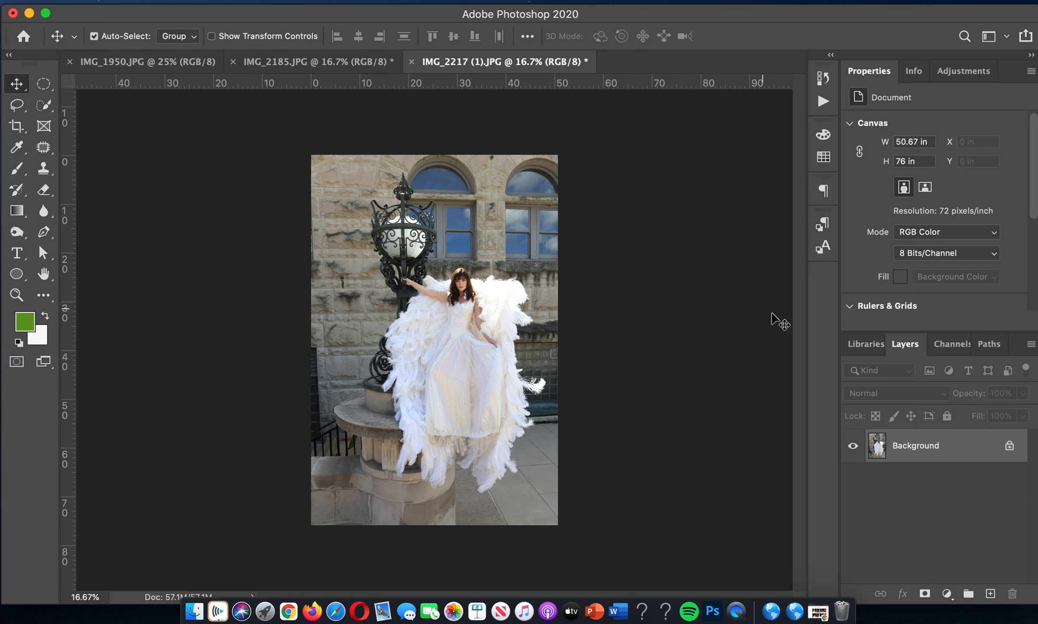
Duplicate the Background layer.
{"action": "left_click_drag", "start_coordinate": [964, 452], "coordinate": [990, 593]}
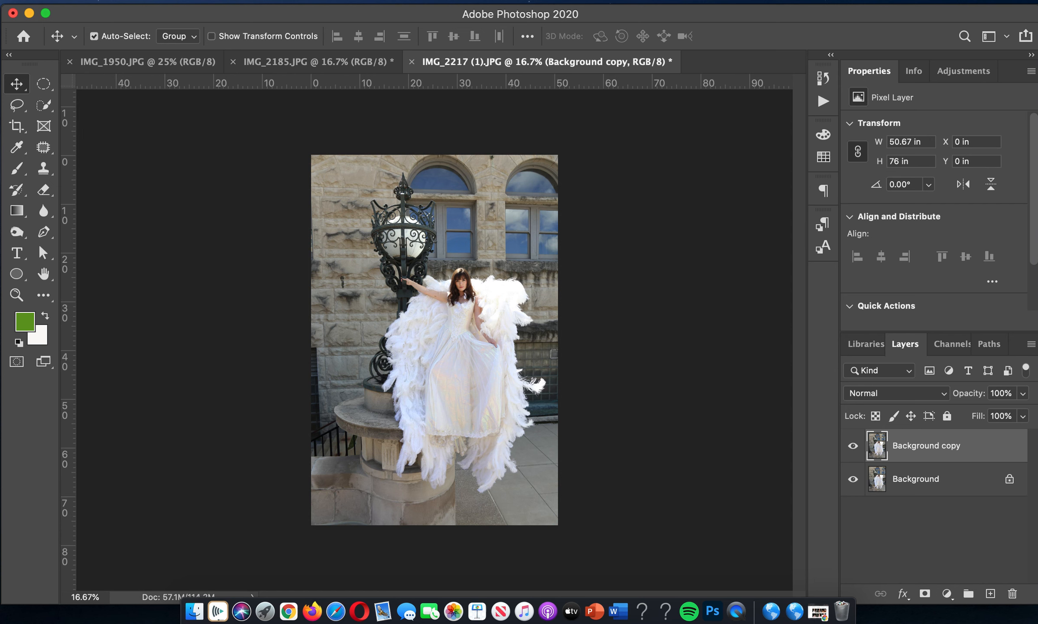
Preview the Smart Sharpen filter on the dress and wing feathers at several magnifications, and leave it without applying.
{"action": "left_click", "coordinate": [374, 1]}
{"action": "mouse_move", "coordinate": [440, 182]}
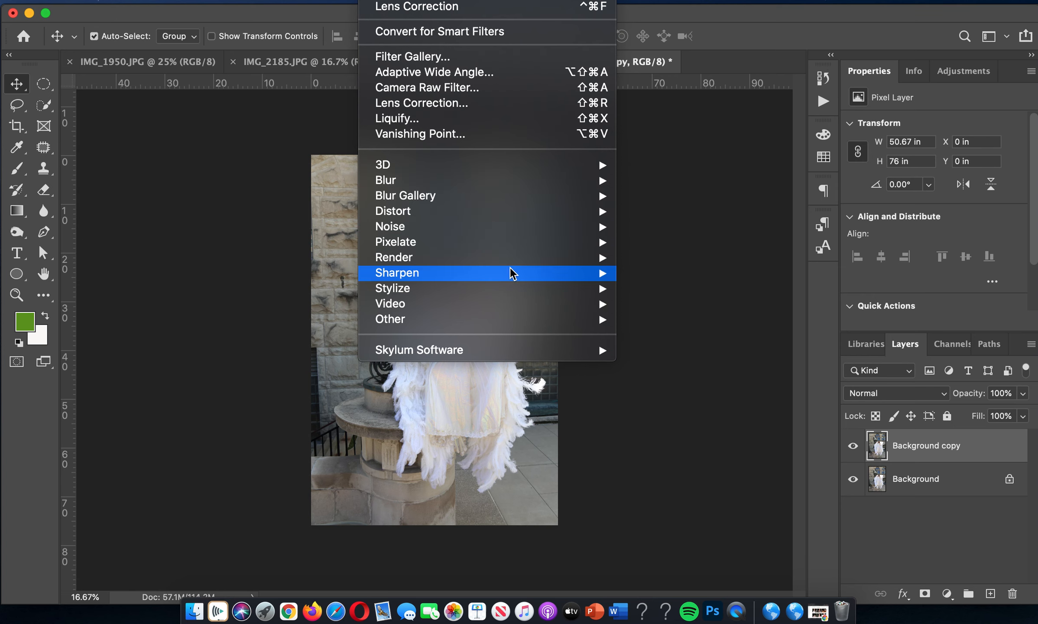
{"action": "mouse_move", "coordinate": [511, 272]}
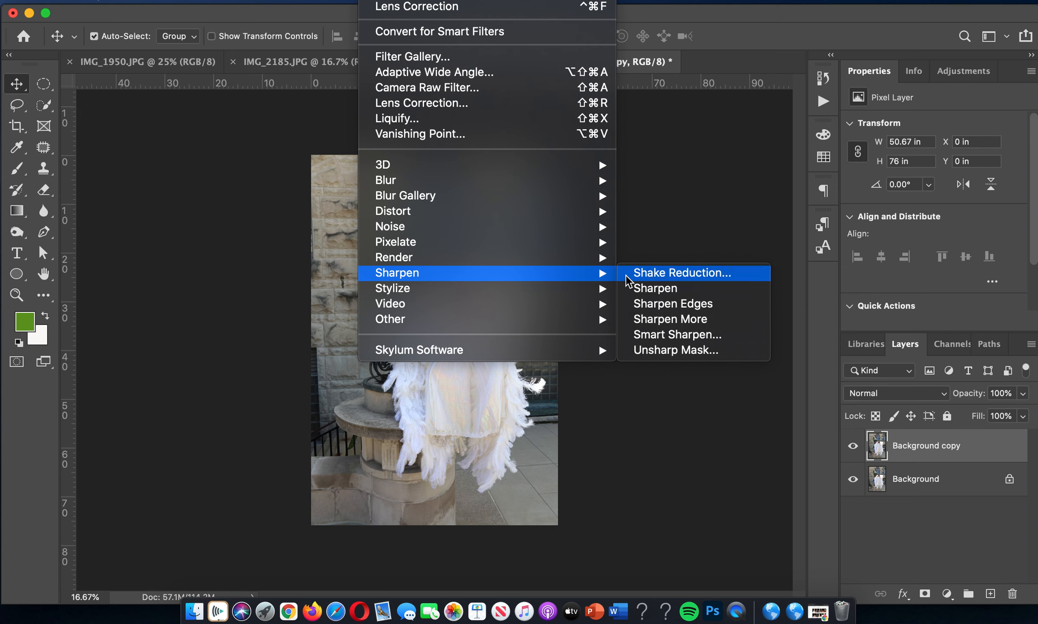
{"action": "left_click", "coordinate": [660, 337]}
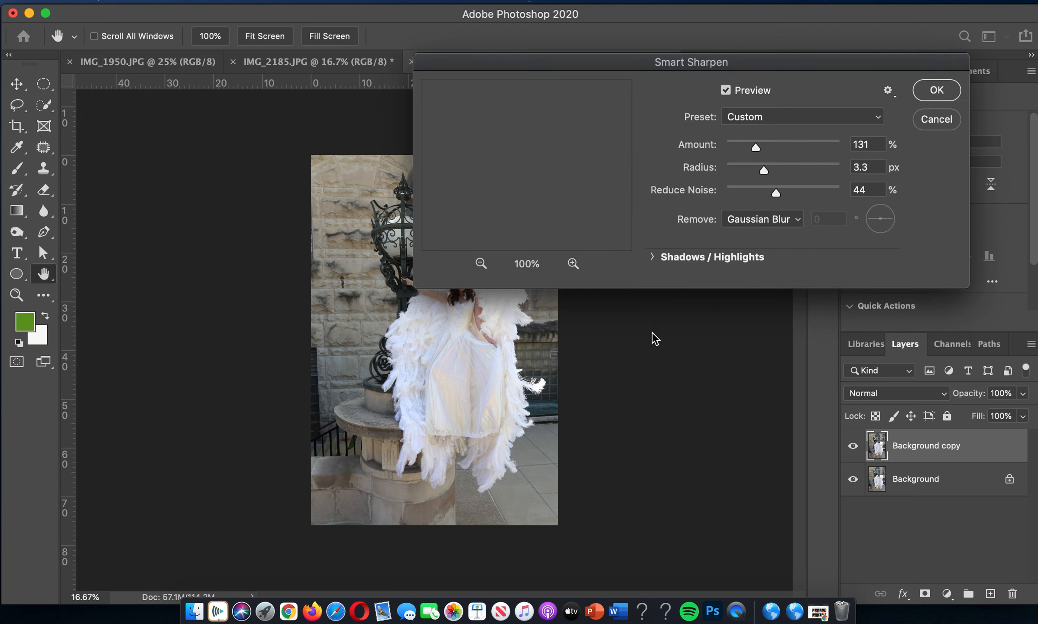
{"action": "left_click_drag", "start_coordinate": [579, 146], "coordinate": [545, 215]}
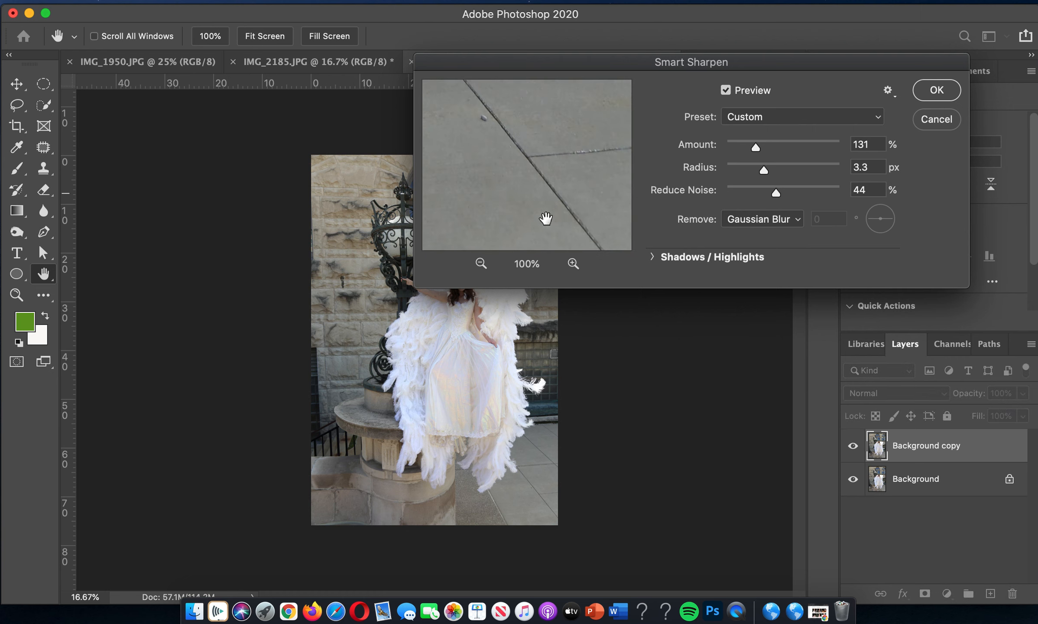
{"action": "left_click", "coordinate": [481, 263]}
{"action": "left_click", "coordinate": [482, 265]}
{"action": "left_click", "coordinate": [485, 267]}
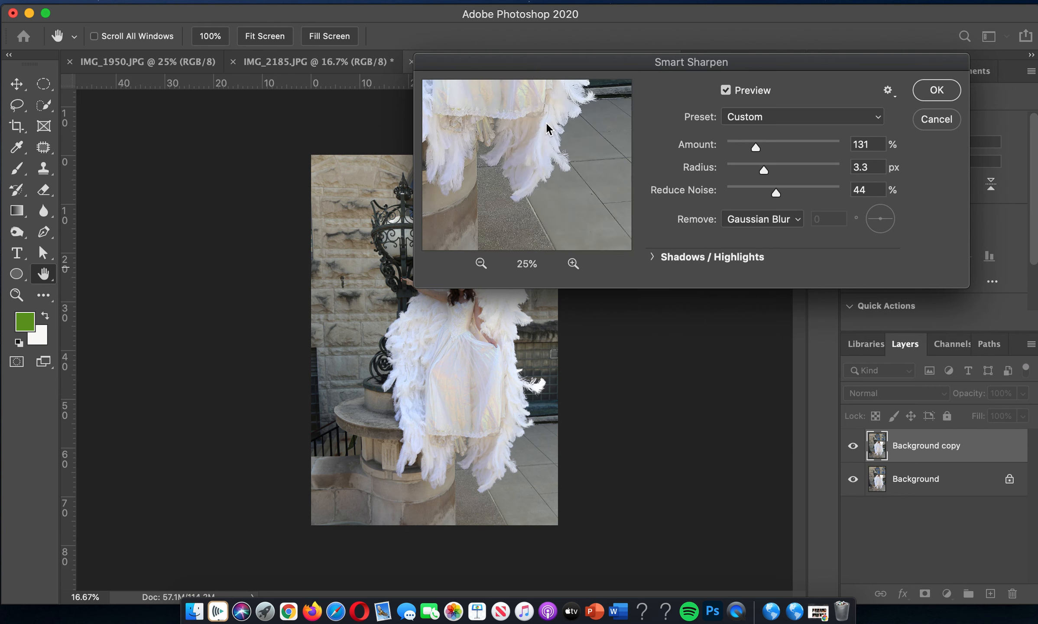
{"action": "left_click_drag", "start_coordinate": [562, 160], "coordinate": [572, 175]}
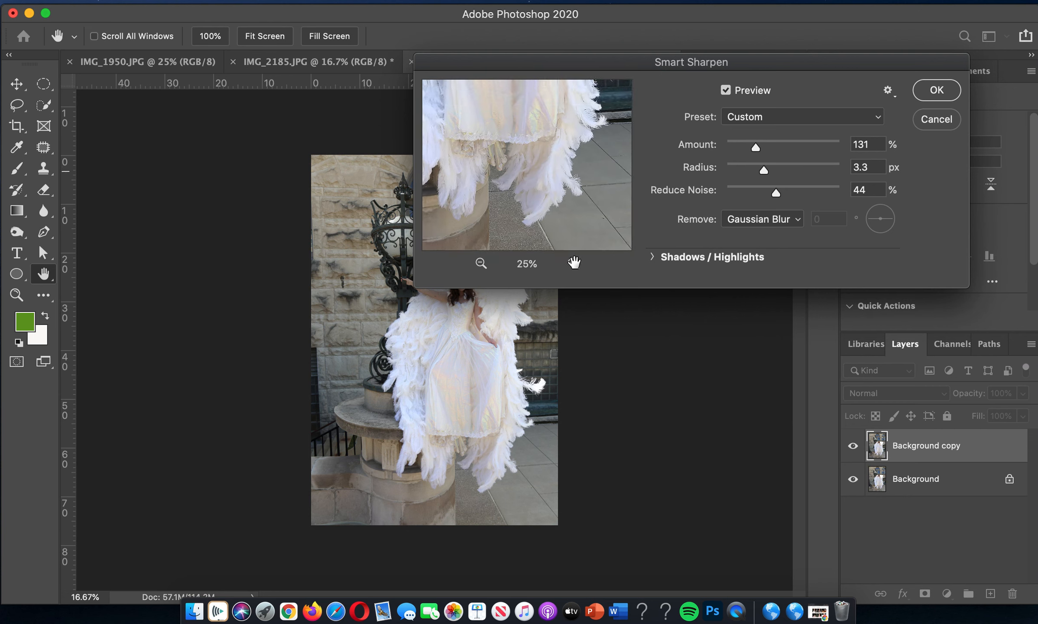
{"action": "left_click", "coordinate": [572, 264]}
{"action": "left_click", "coordinate": [572, 263]}
{"action": "left_click", "coordinate": [572, 264]}
{"action": "left_click", "coordinate": [572, 263]}
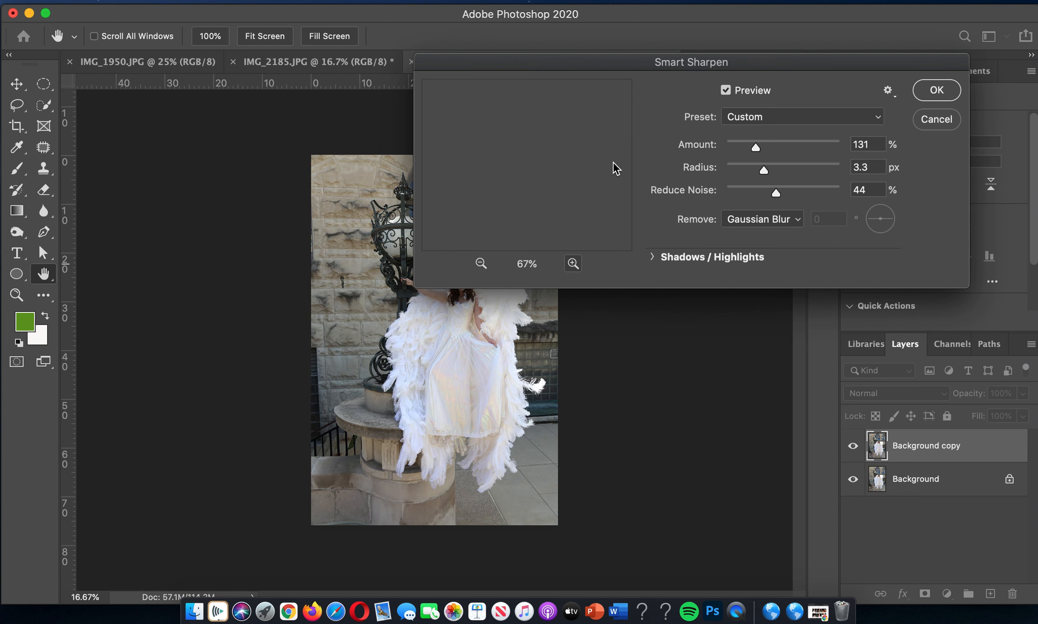
{"action": "left_click_drag", "start_coordinate": [608, 162], "coordinate": [453, 98]}
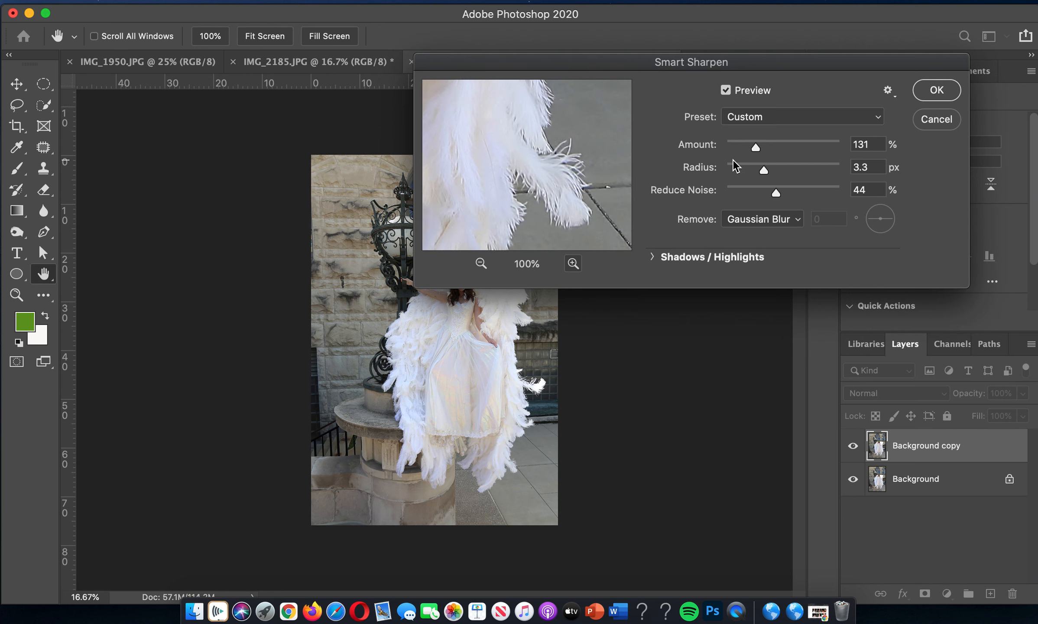
{"action": "left_click_drag", "start_coordinate": [539, 184], "coordinate": [543, 183]}
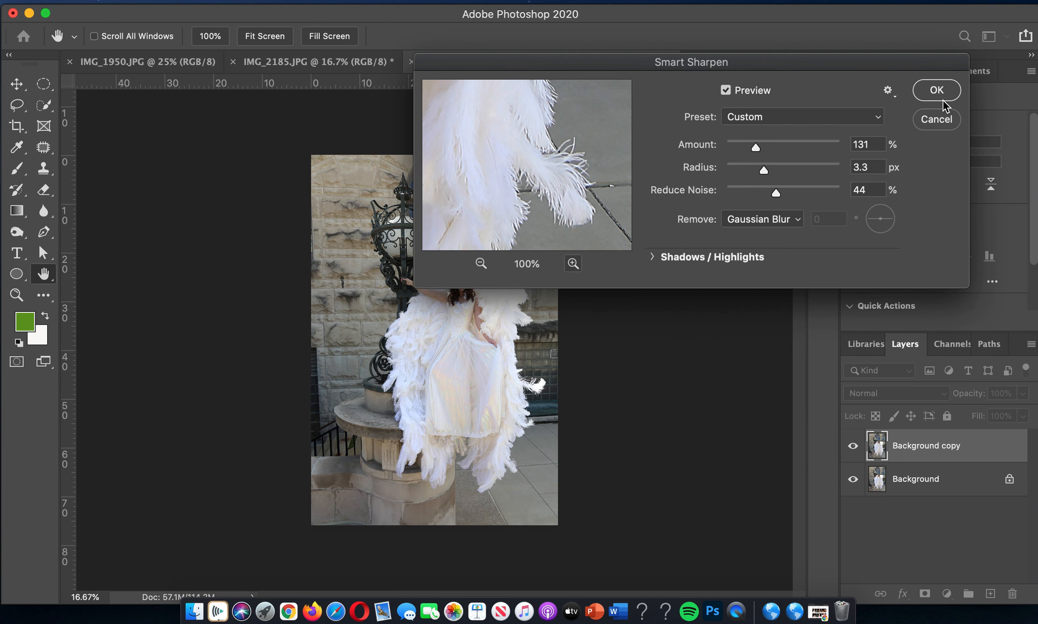
{"action": "left_click", "coordinate": [938, 125]}
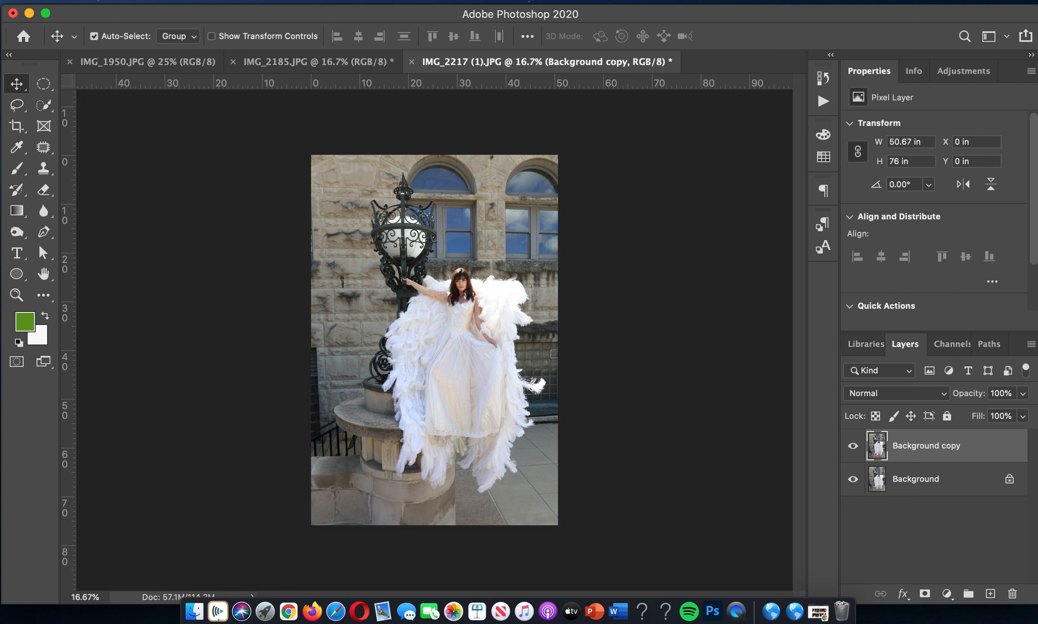
Open the Camera Raw Filter for the Background copy layer and look through its adjustment controls.
{"action": "left_click", "coordinate": [379, 0]}
{"action": "mouse_move", "coordinate": [415, 246]}
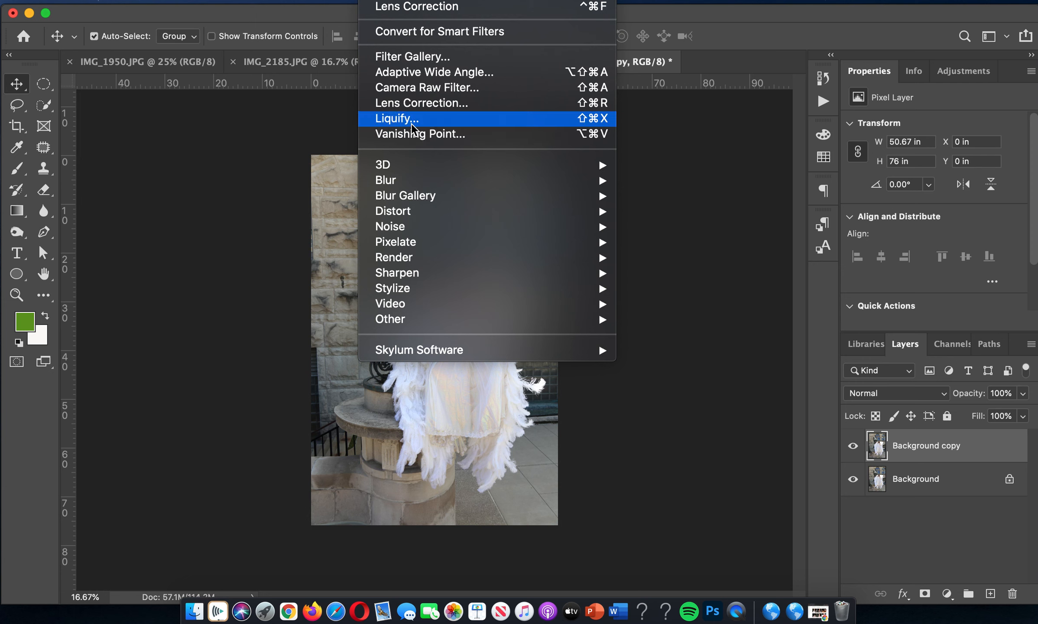
{"action": "left_click", "coordinate": [425, 89]}
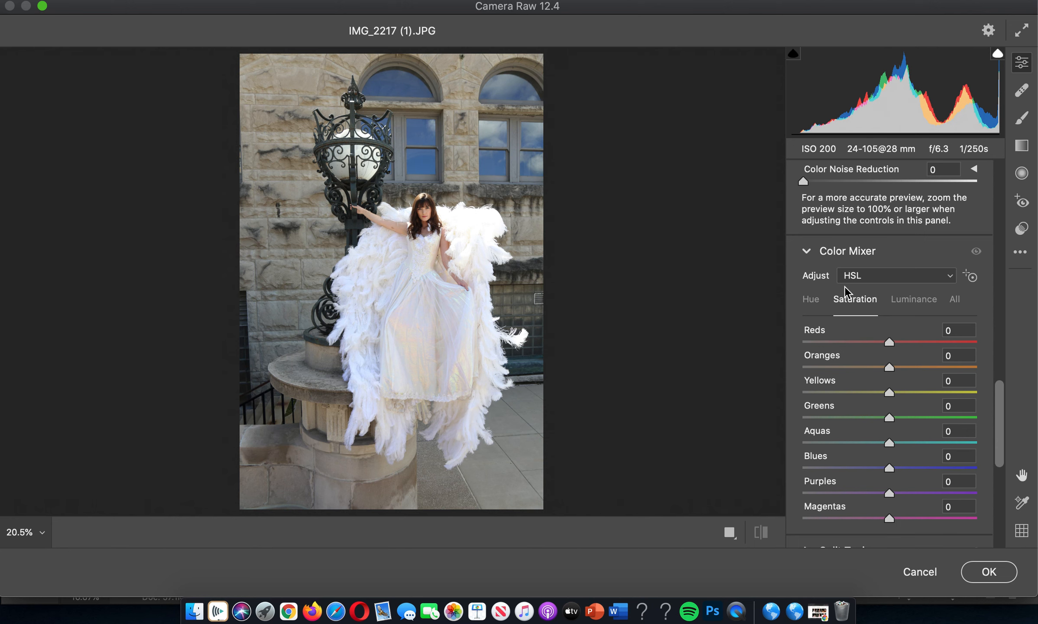
{"action": "scroll", "coordinate": [844, 286], "scroll_direction": "down", "scroll_amount": 5}
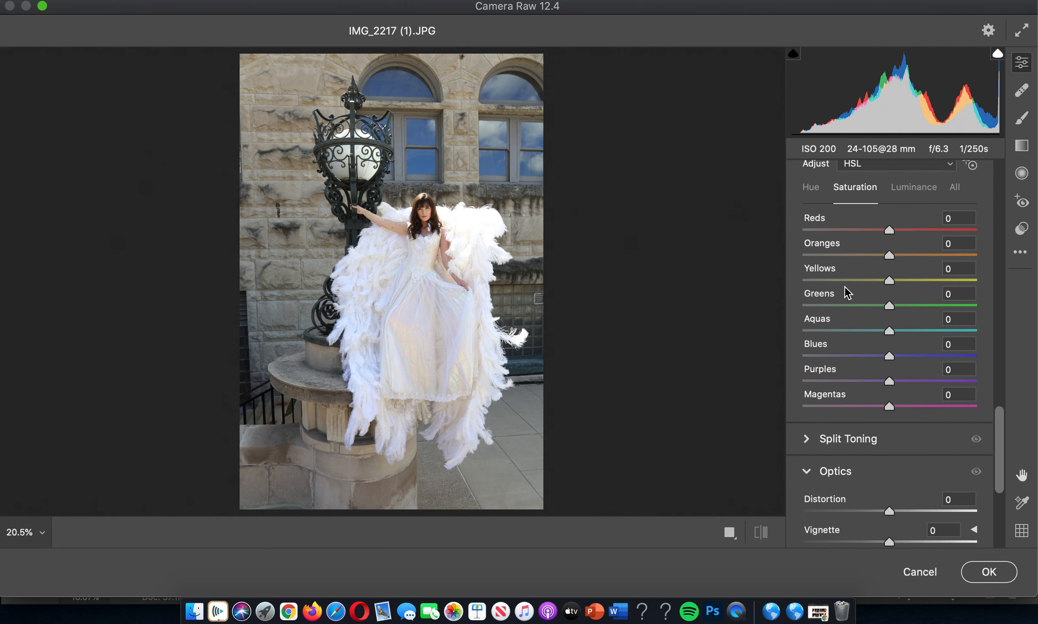
{"action": "scroll", "coordinate": [844, 286], "scroll_direction": "up", "scroll_amount": 3}
{"action": "scroll", "coordinate": [844, 286], "scroll_direction": "up", "scroll_amount": 10}
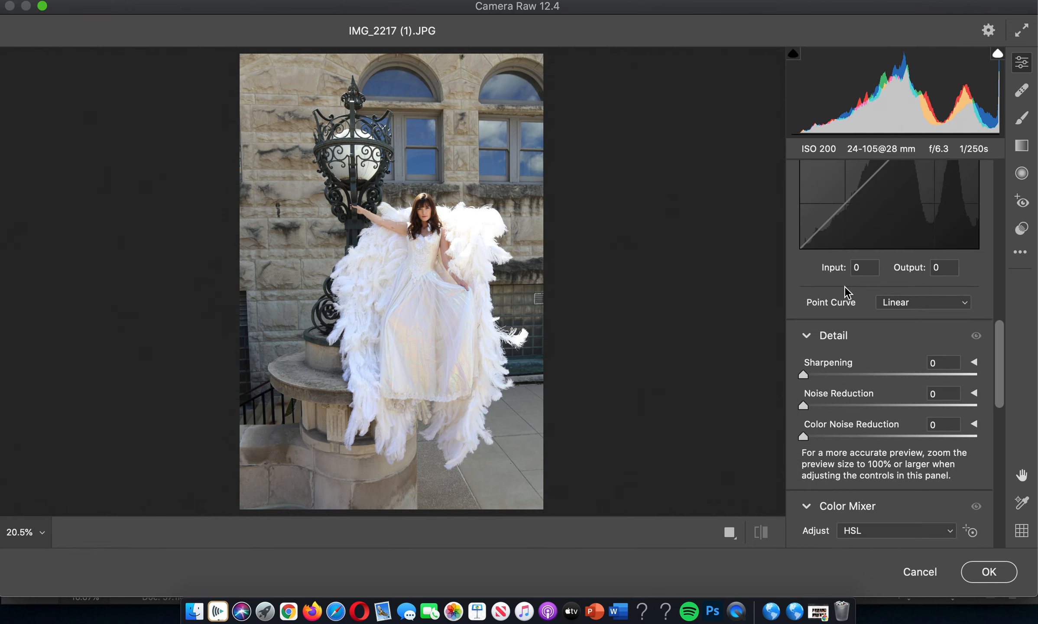
{"action": "scroll", "coordinate": [844, 287], "scroll_direction": "up", "scroll_amount": 6}
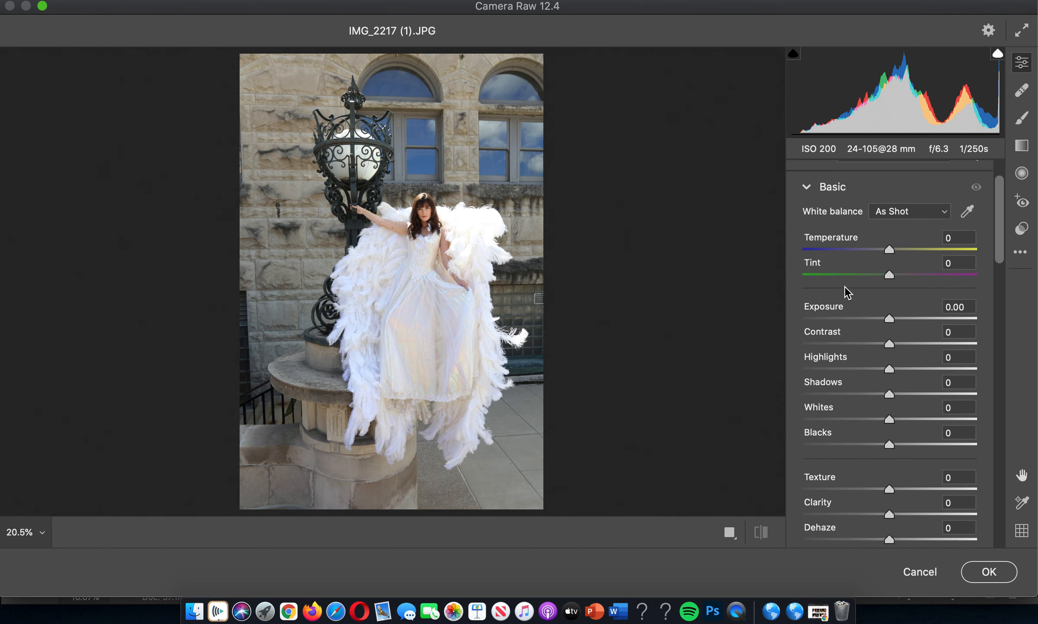
{"action": "scroll", "coordinate": [844, 287], "scroll_direction": "down", "scroll_amount": 15}
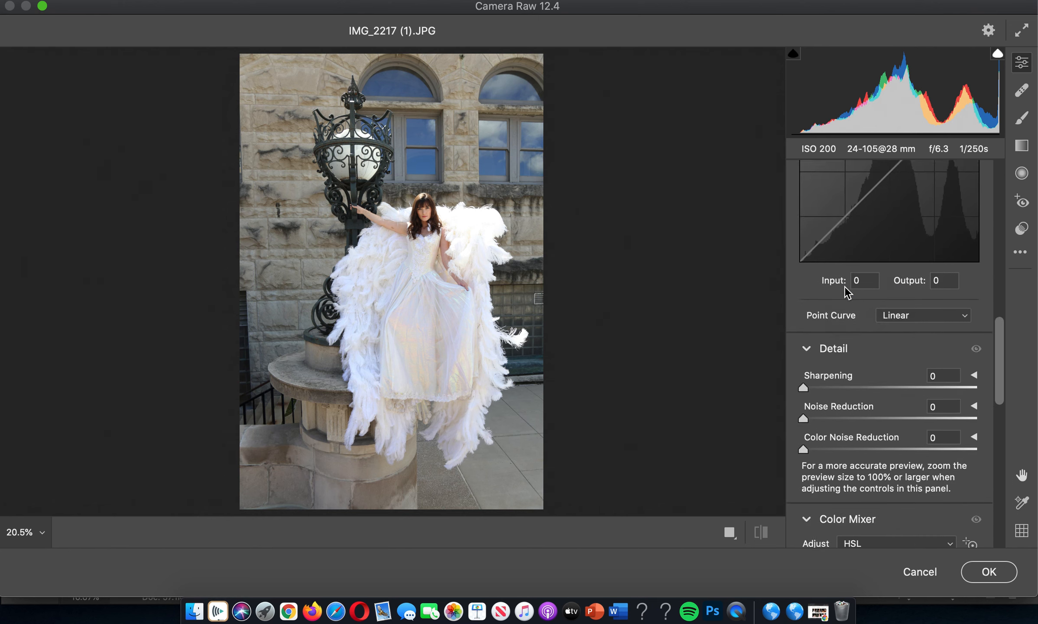
{"action": "scroll", "coordinate": [844, 286], "scroll_direction": "up", "scroll_amount": 15}
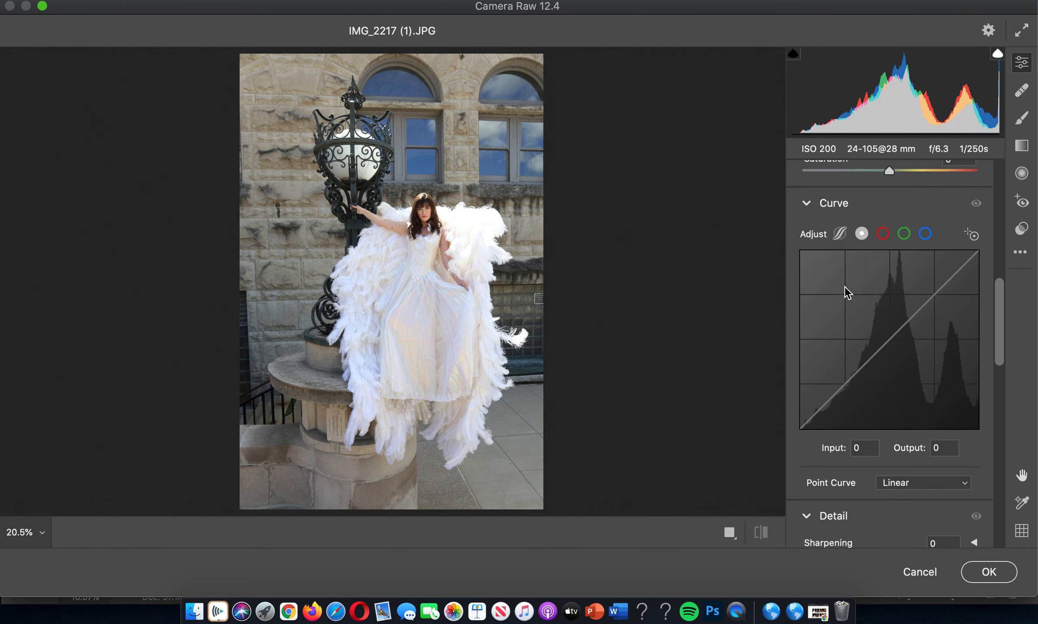
Set the photo's Exposure to +0.20, Highlights to -100 and Shadows to +88.
{"action": "mouse_move", "coordinate": [890, 372]}
{"action": "left_mouse_down"}
{"action": "mouse_move", "coordinate": [870, 369]}
{"action": "mouse_move", "coordinate": [893, 372]}
{"action": "left_mouse_up"}
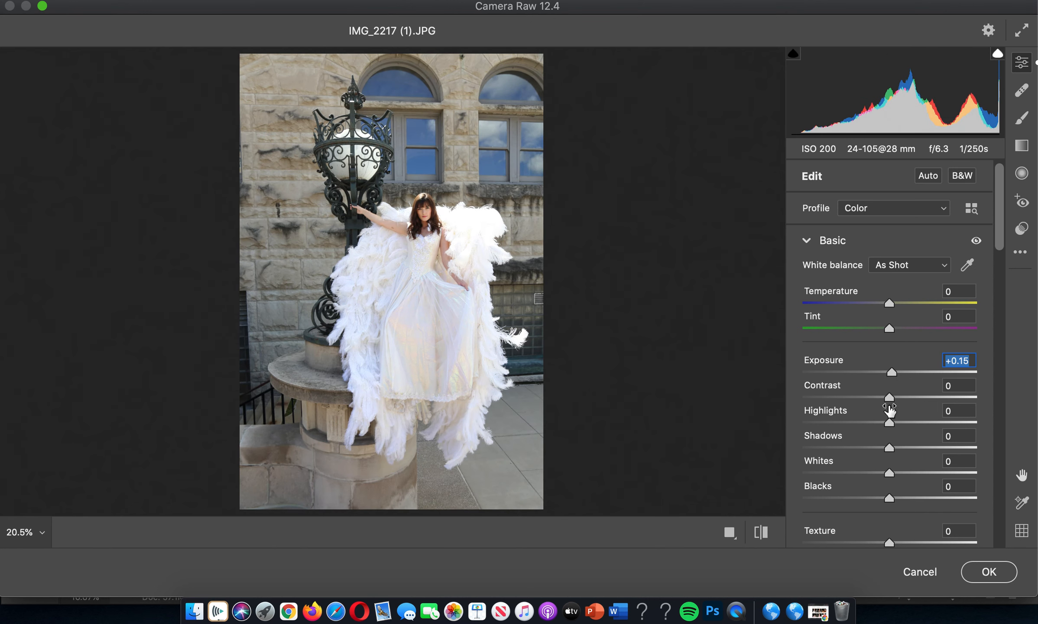
{"action": "left_click_drag", "start_coordinate": [888, 420], "coordinate": [840, 411]}
{"action": "key", "text": "Down"}
{"action": "key", "text": "Down"}
{"action": "key", "text": "Down"}
{"action": "key", "text": "Down"}
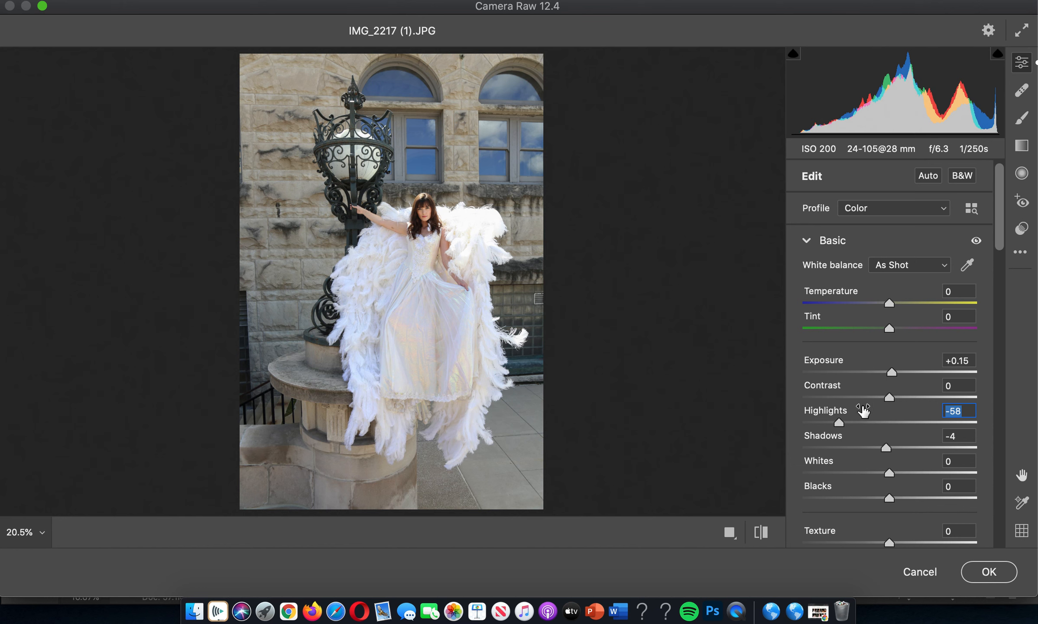
{"action": "mouse_move", "coordinate": [891, 373]}
{"action": "left_mouse_down"}
{"action": "mouse_move", "coordinate": [868, 372]}
{"action": "mouse_move", "coordinate": [925, 386]}
{"action": "mouse_move", "coordinate": [920, 374]}
{"action": "mouse_move", "coordinate": [862, 377]}
{"action": "mouse_move", "coordinate": [892, 375]}
{"action": "left_mouse_up"}
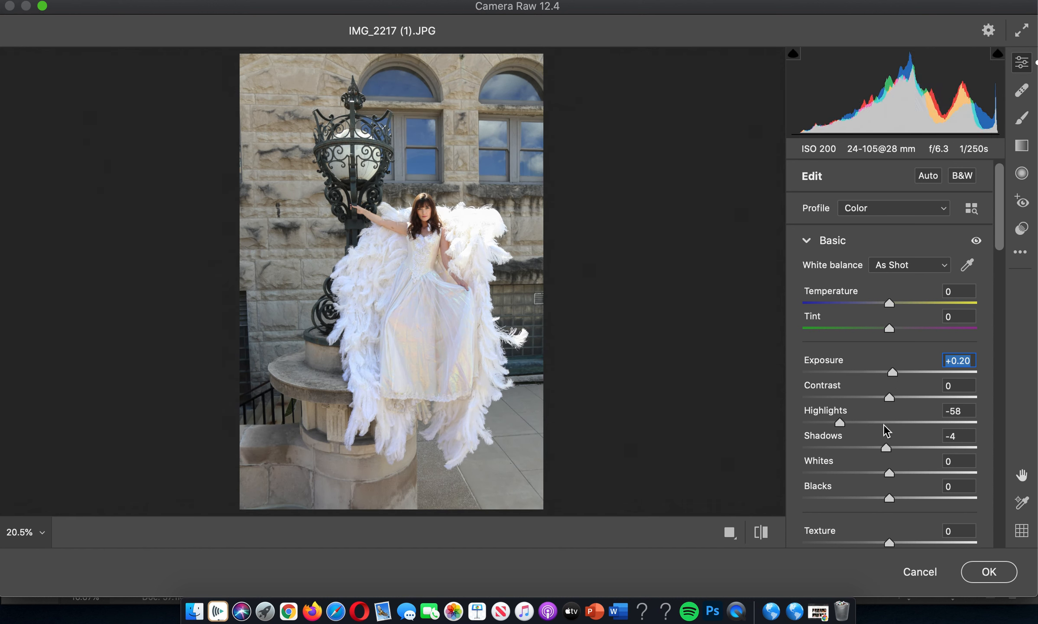
{"action": "left_click_drag", "start_coordinate": [840, 422], "coordinate": [820, 429]}
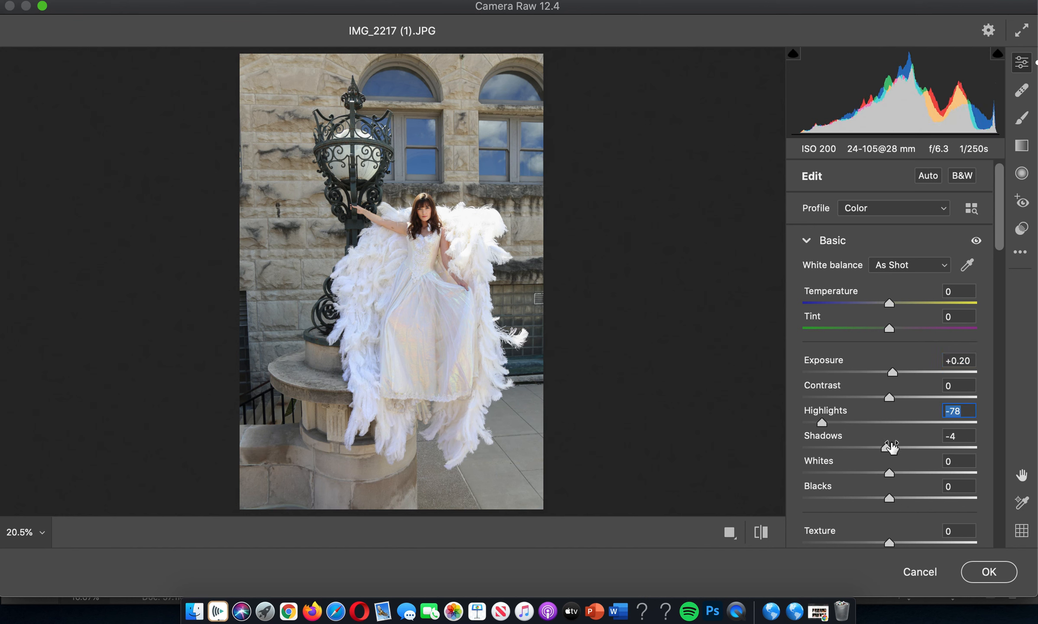
{"action": "left_click_drag", "start_coordinate": [884, 446], "coordinate": [965, 447]}
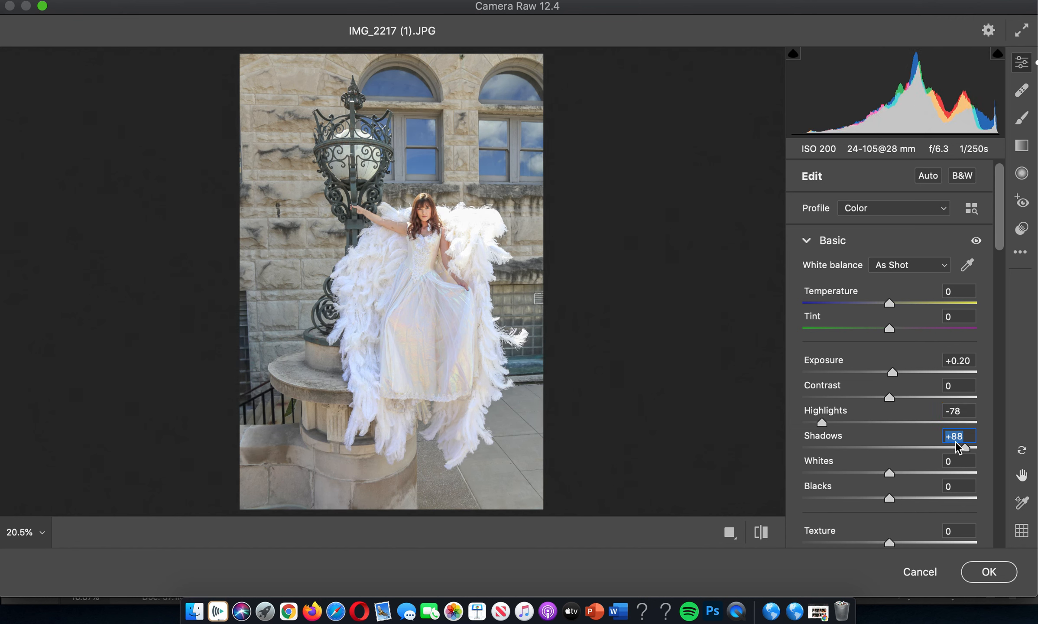
{"action": "left_click_drag", "start_coordinate": [823, 421], "coordinate": [805, 421]}
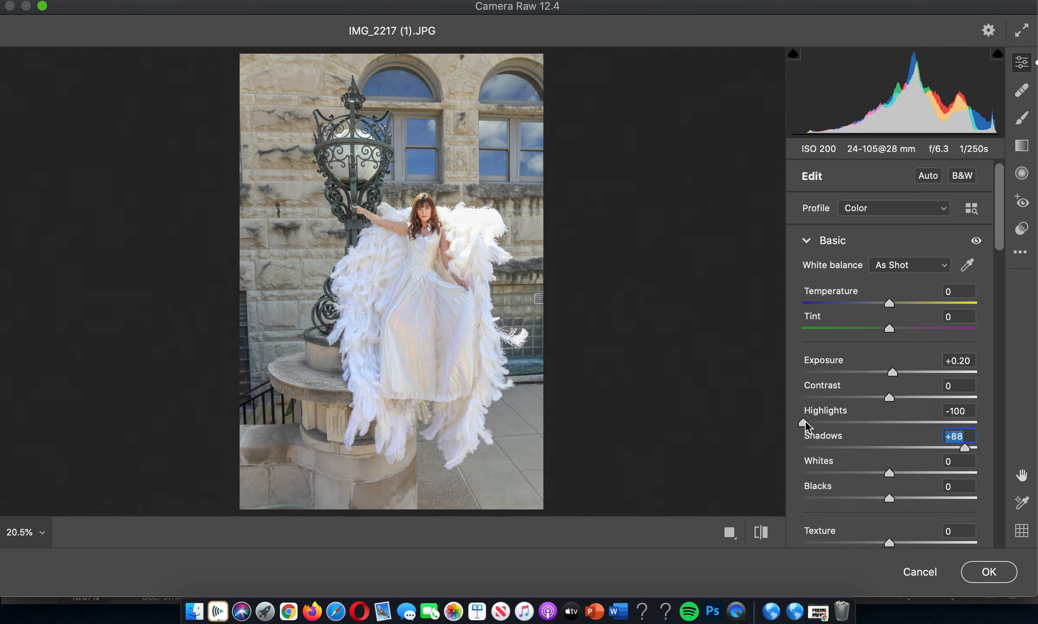
Check the woman's face and wings up close, and set the Contrast to +45.
{"action": "left_click", "coordinate": [447, 216]}
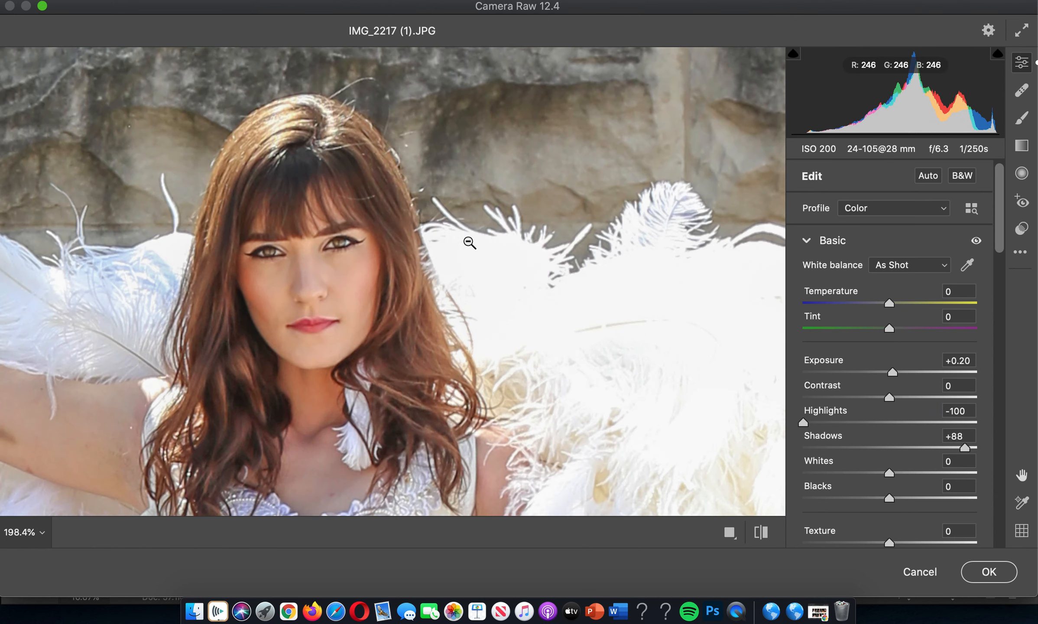
{"action": "left_click", "coordinate": [470, 245]}
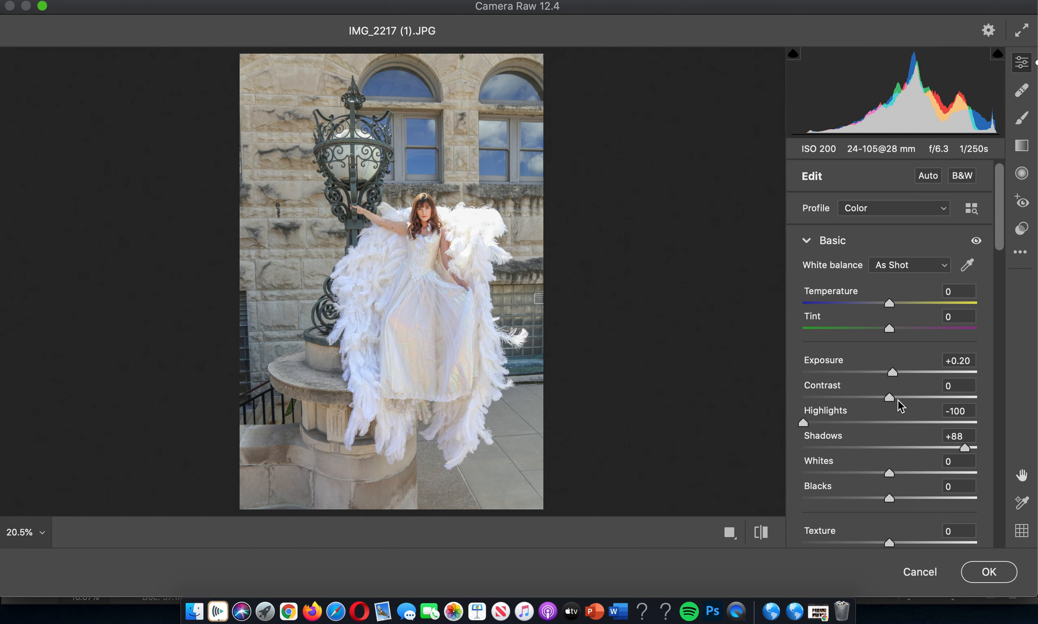
{"action": "left_click_drag", "start_coordinate": [889, 397], "coordinate": [927, 397]}
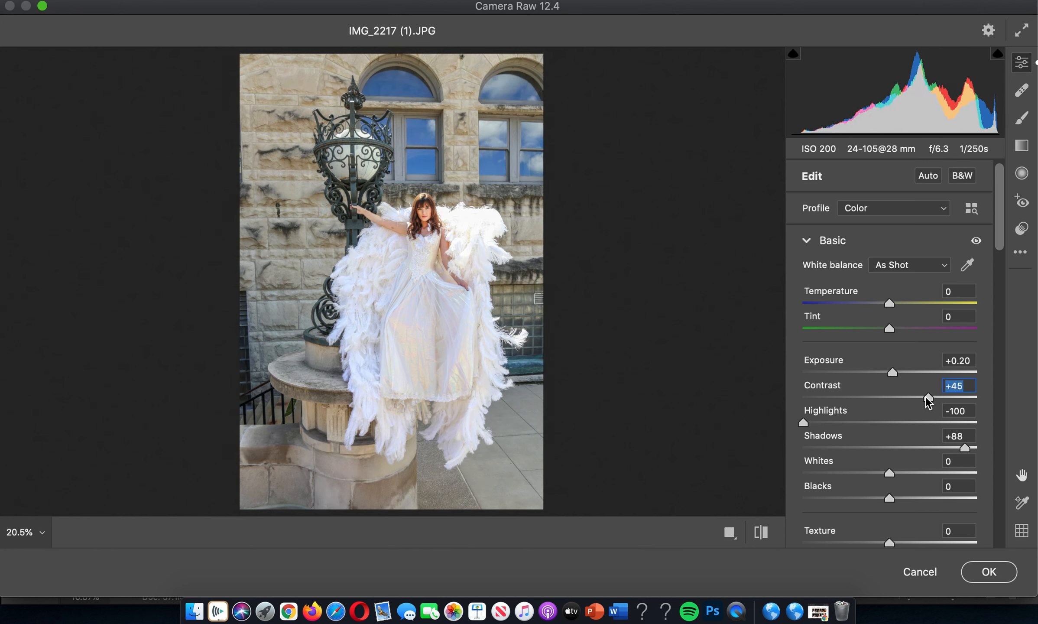
{"action": "scroll", "coordinate": [933, 406], "scroll_direction": "down", "scroll_amount": 3}
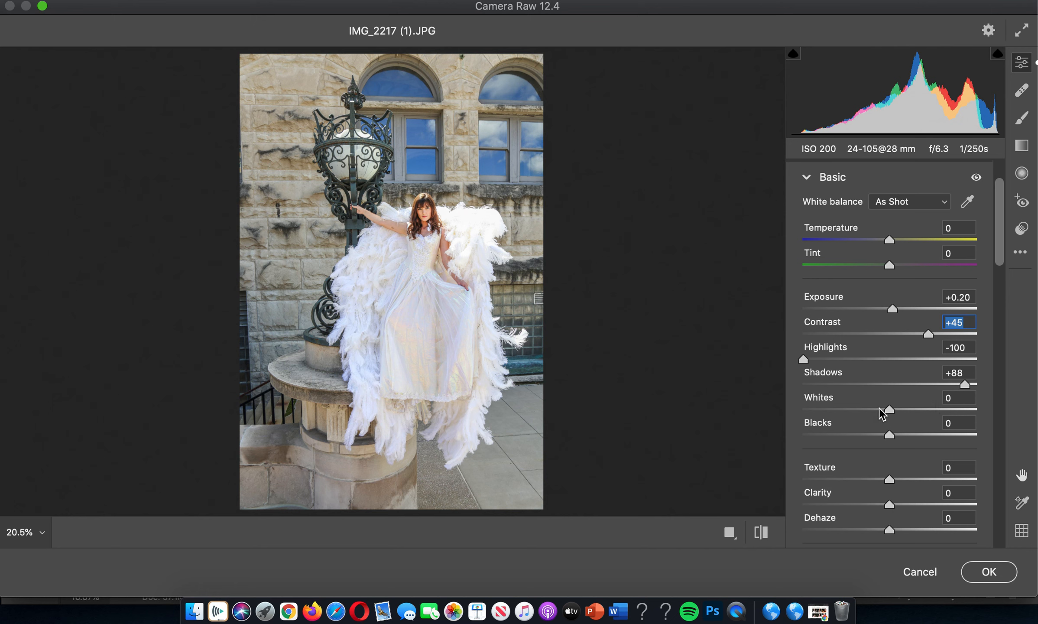
Set the photo's Whites to -44 and Blacks to +29, and raise the Contrast to +63.
{"action": "left_click_drag", "start_coordinate": [888, 409], "coordinate": [915, 435]}
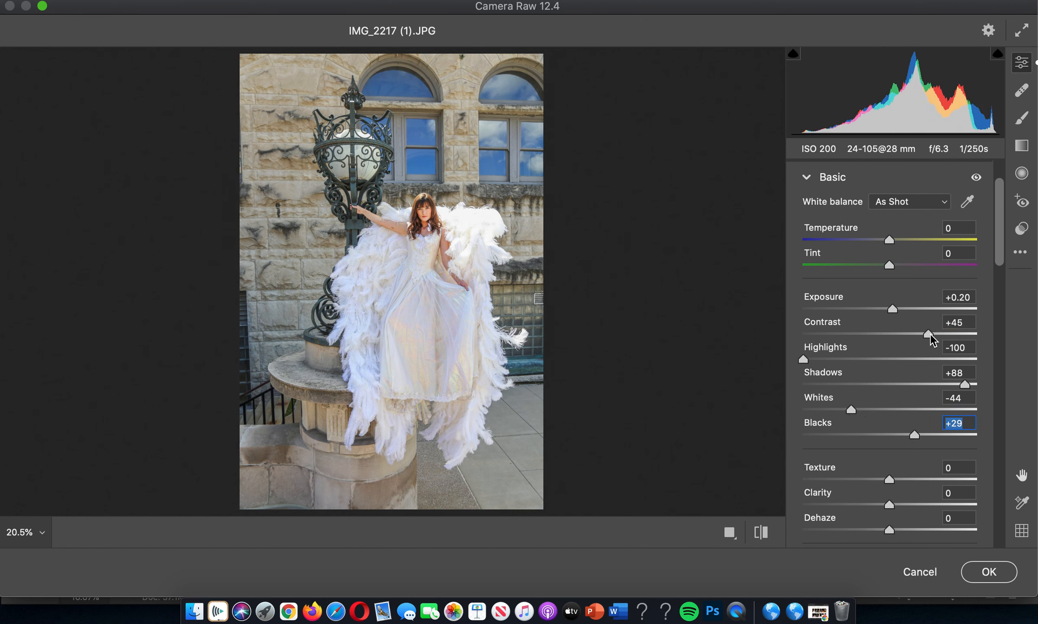
{"action": "left_click_drag", "start_coordinate": [930, 339], "coordinate": [946, 339]}
Set the photo's Clarity to +55 and Texture to +55.
{"action": "scroll", "coordinate": [885, 433], "scroll_direction": "down", "scroll_amount": 2}
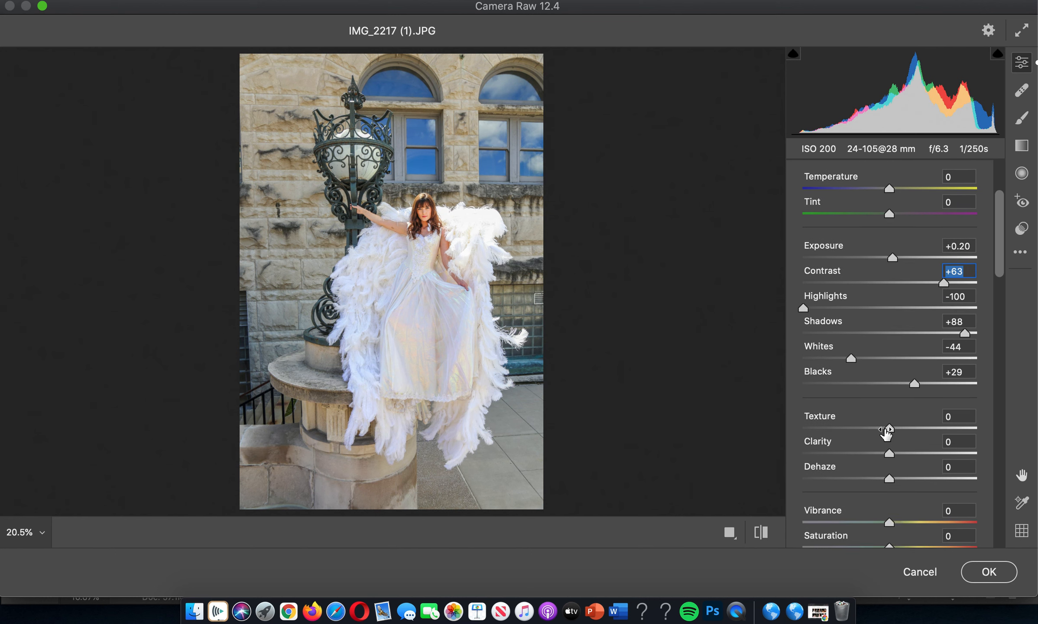
{"action": "scroll", "coordinate": [885, 432], "scroll_direction": "down", "scroll_amount": 2}
{"action": "left_click_drag", "start_coordinate": [889, 424], "coordinate": [936, 425]}
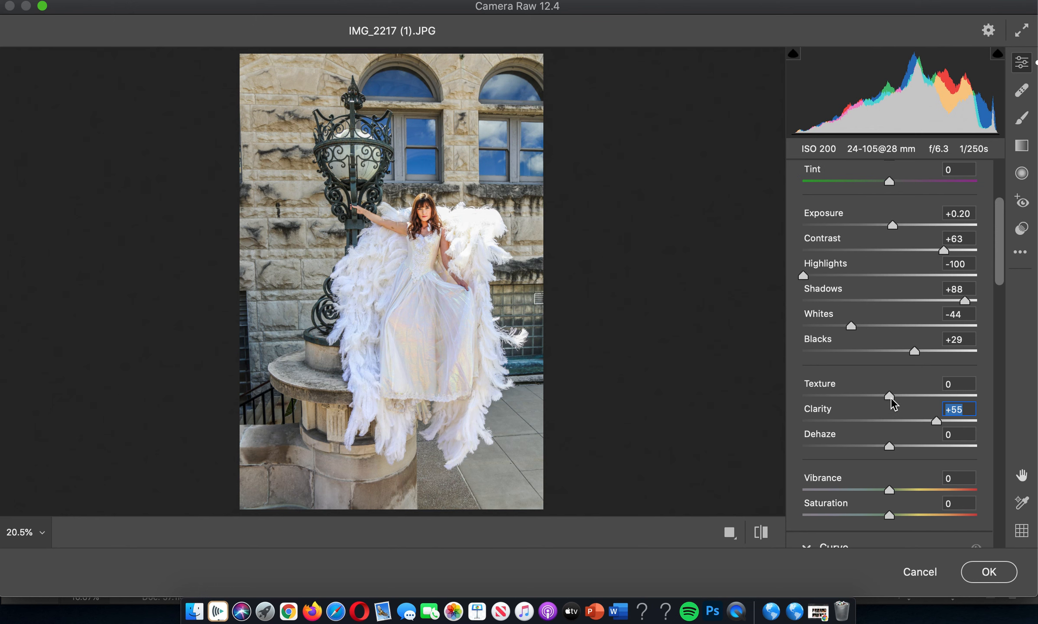
{"action": "left_click_drag", "start_coordinate": [889, 396], "coordinate": [937, 396]}
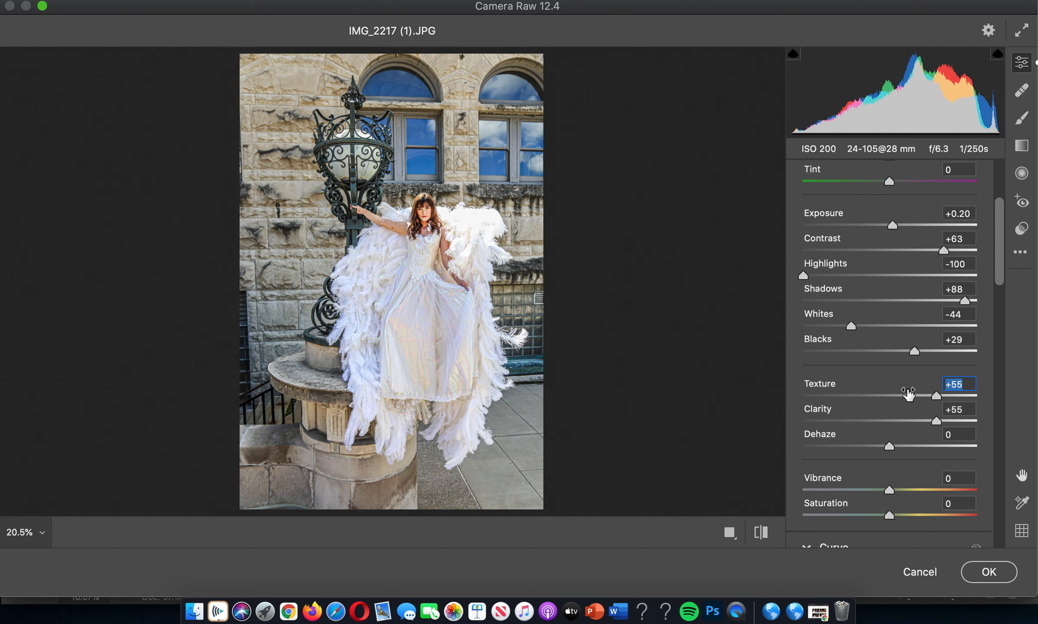
Examine the woman's face and wings up close, and compare the whole photo with its default settings.
{"action": "left_click", "coordinate": [457, 227]}
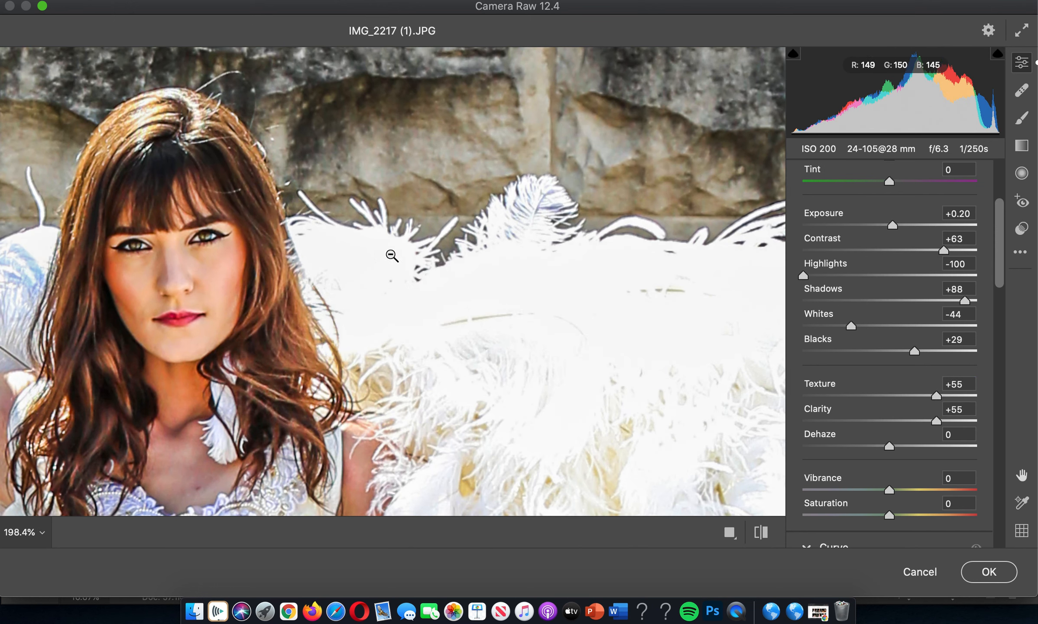
{"action": "left_click", "coordinate": [425, 297]}
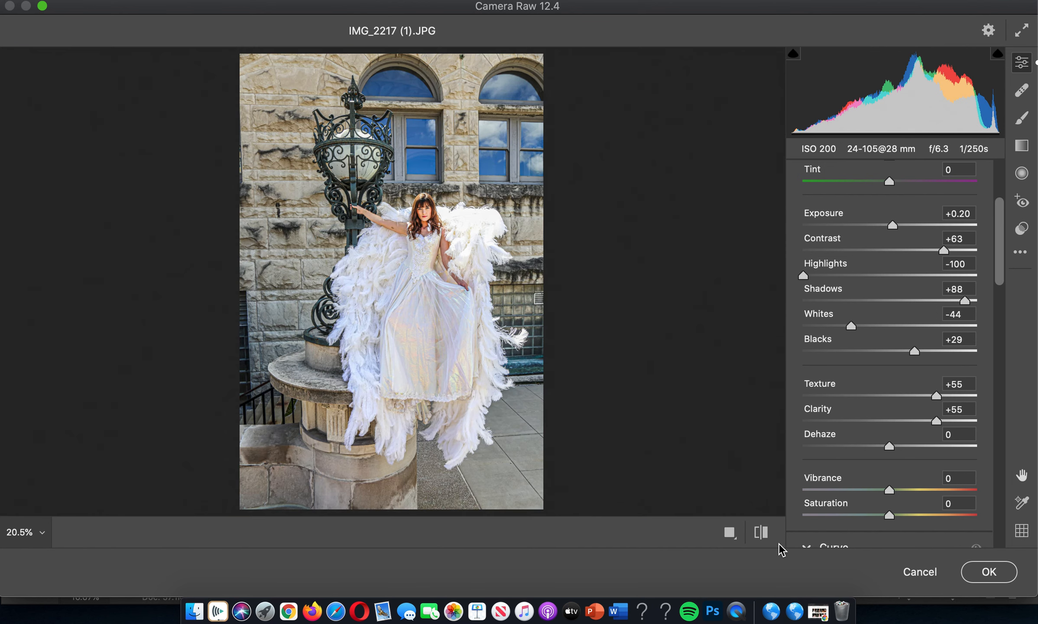
{"action": "left_click", "coordinate": [763, 533]}
{"action": "left_click", "coordinate": [763, 532]}
{"action": "left_click", "coordinate": [763, 533]}
{"action": "left_click", "coordinate": [763, 533]}
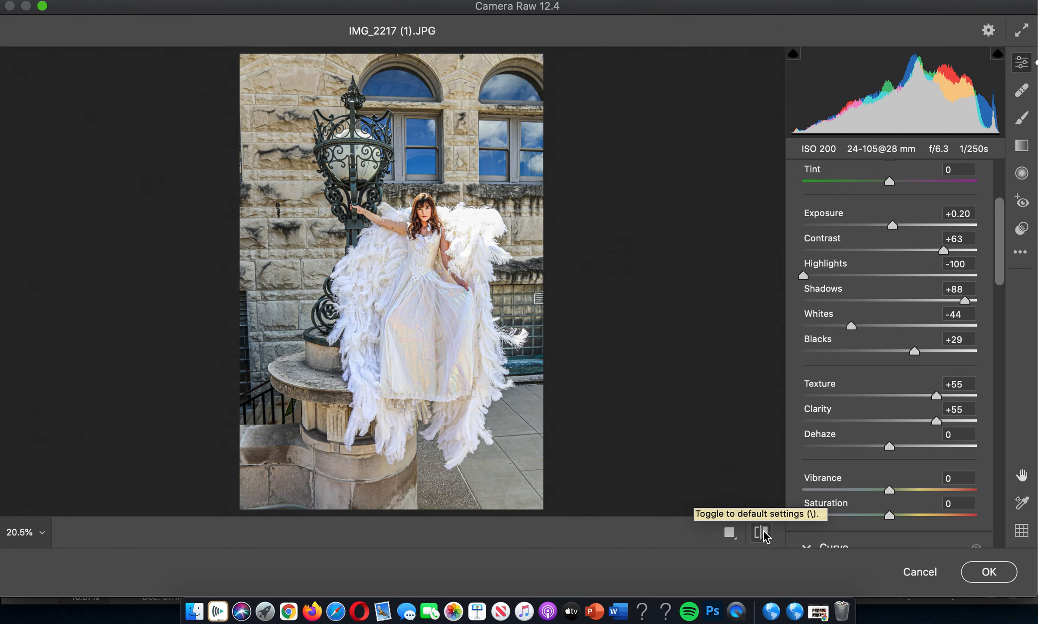
Set the photo's Vibrance to +30 and Saturation to +28.
{"action": "scroll", "coordinate": [888, 446], "scroll_direction": "down", "scroll_amount": 4}
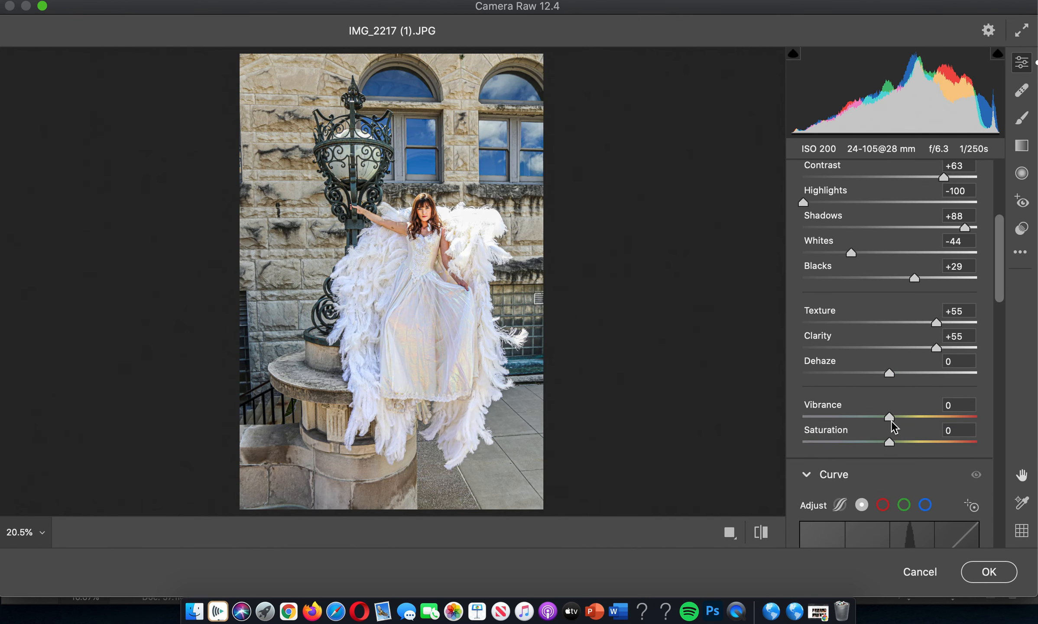
{"action": "left_click_drag", "start_coordinate": [889, 417], "coordinate": [913, 442]}
Shape the main point curve into an S with points at input 189, output 217 and input 50, output 33.
{"action": "scroll", "coordinate": [929, 378], "scroll_direction": "down", "scroll_amount": 13}
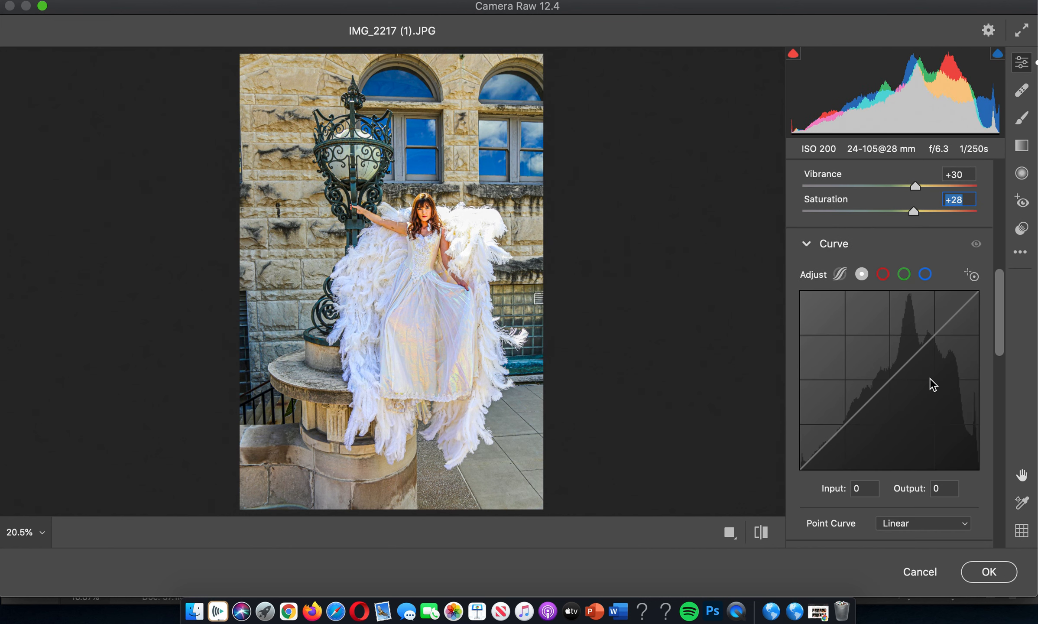
{"action": "left_click", "coordinate": [937, 322]}
{"action": "left_click_drag", "start_coordinate": [933, 308], "coordinate": [931, 307]}
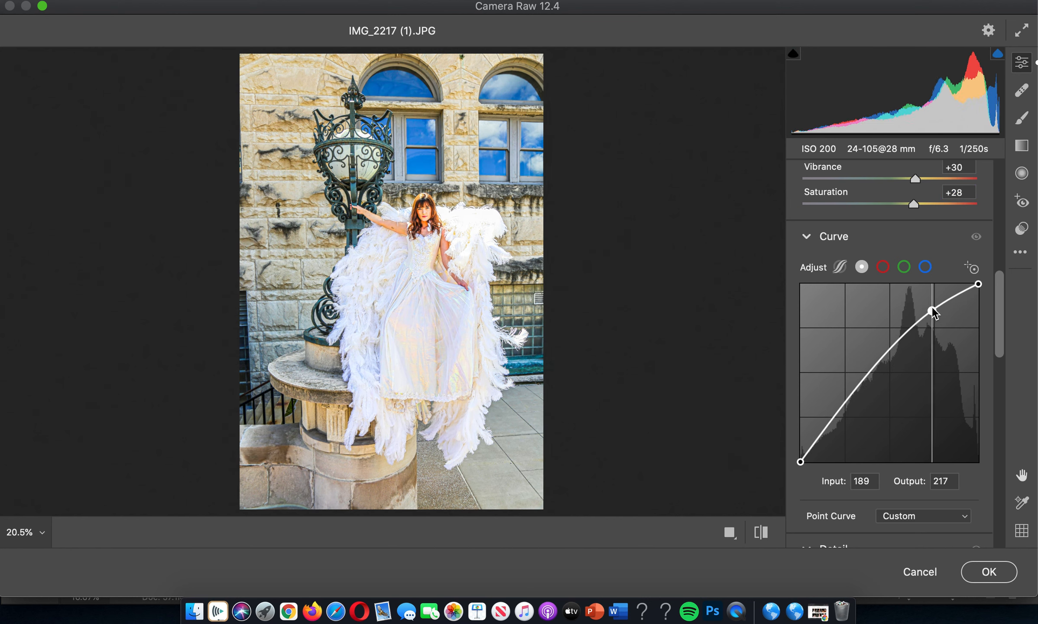
{"action": "left_click_drag", "start_coordinate": [828, 433], "coordinate": [835, 439]}
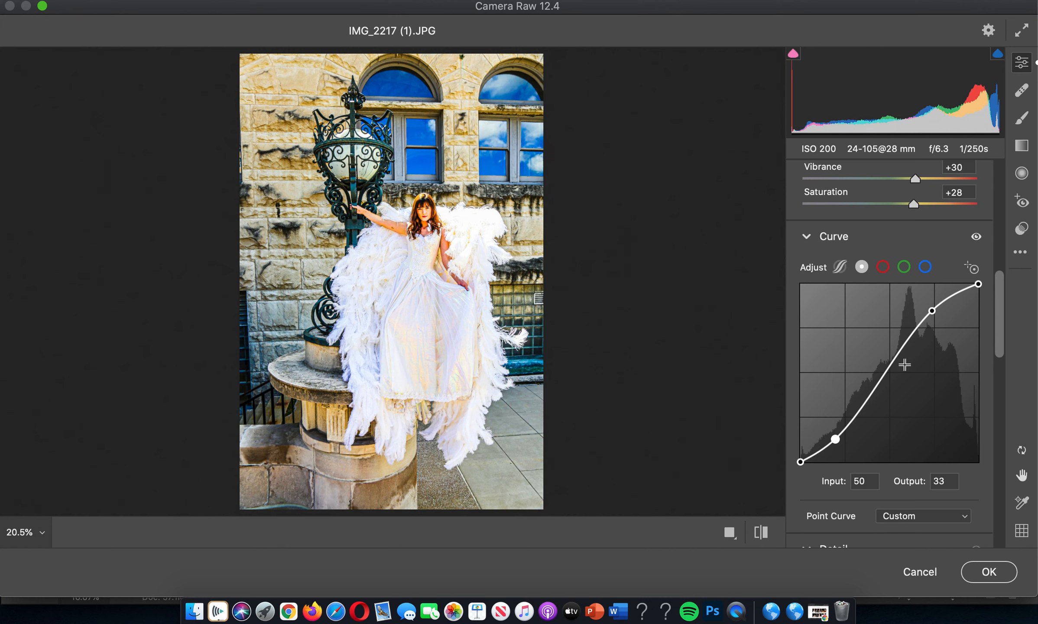
Raise the red channel curve, and add curve points at input 132, output 126 for green and input 199, output 227 for blue.
{"action": "left_click", "coordinate": [882, 266]}
{"action": "left_click_drag", "start_coordinate": [923, 341], "coordinate": [895, 372]}
{"action": "left_click", "coordinate": [904, 266]}
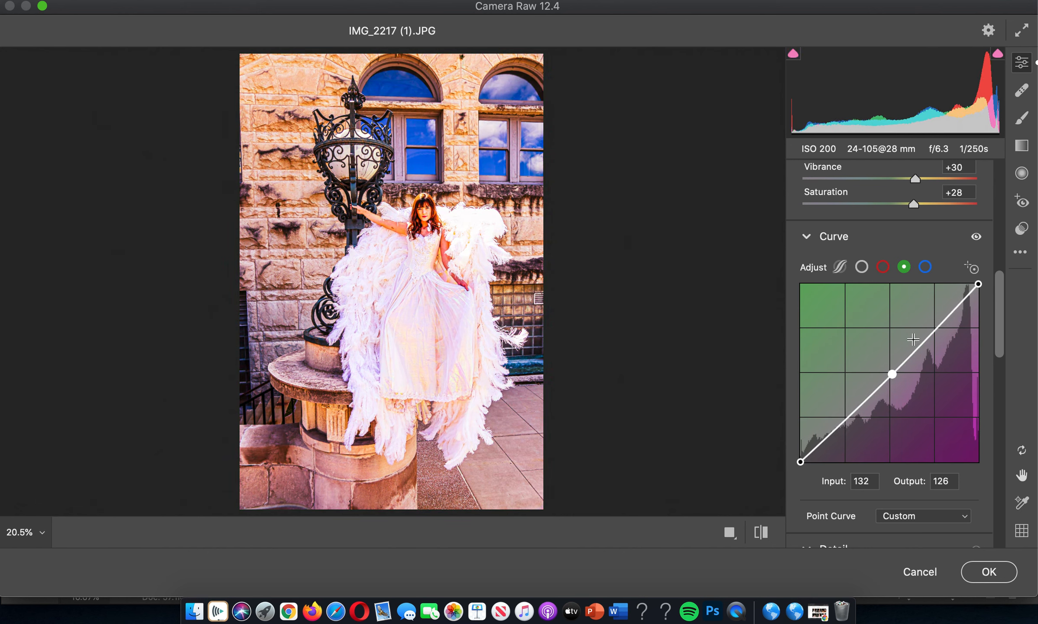
{"action": "left_click", "coordinate": [925, 267]}
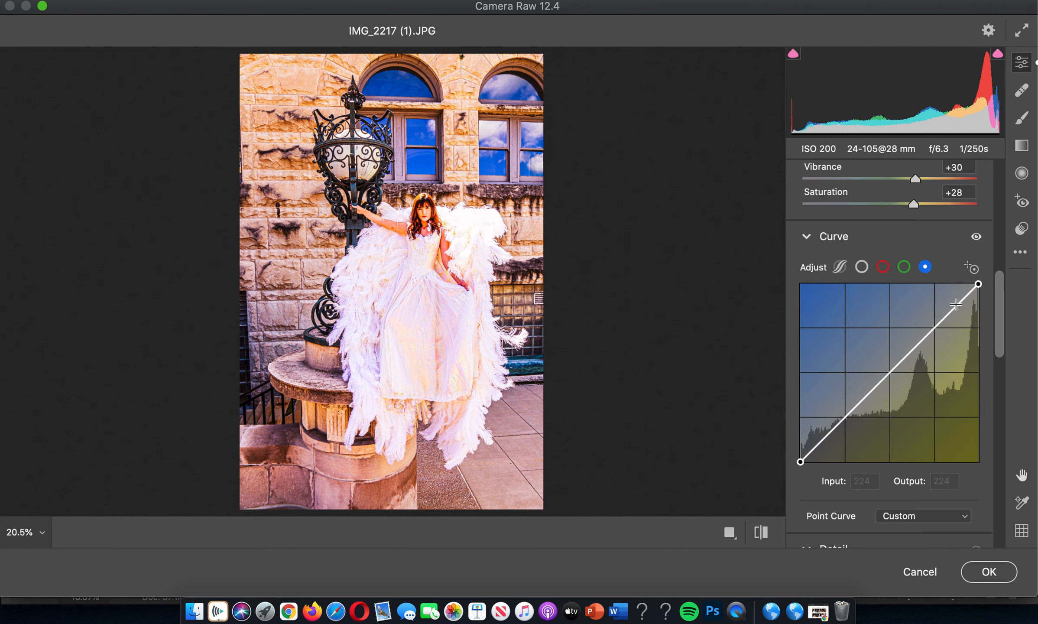
{"action": "mouse_move", "coordinate": [955, 304]}
{"action": "left_mouse_down"}
{"action": "mouse_move", "coordinate": [956, 296]}
{"action": "mouse_move", "coordinate": [939, 303]}
{"action": "left_mouse_up"}
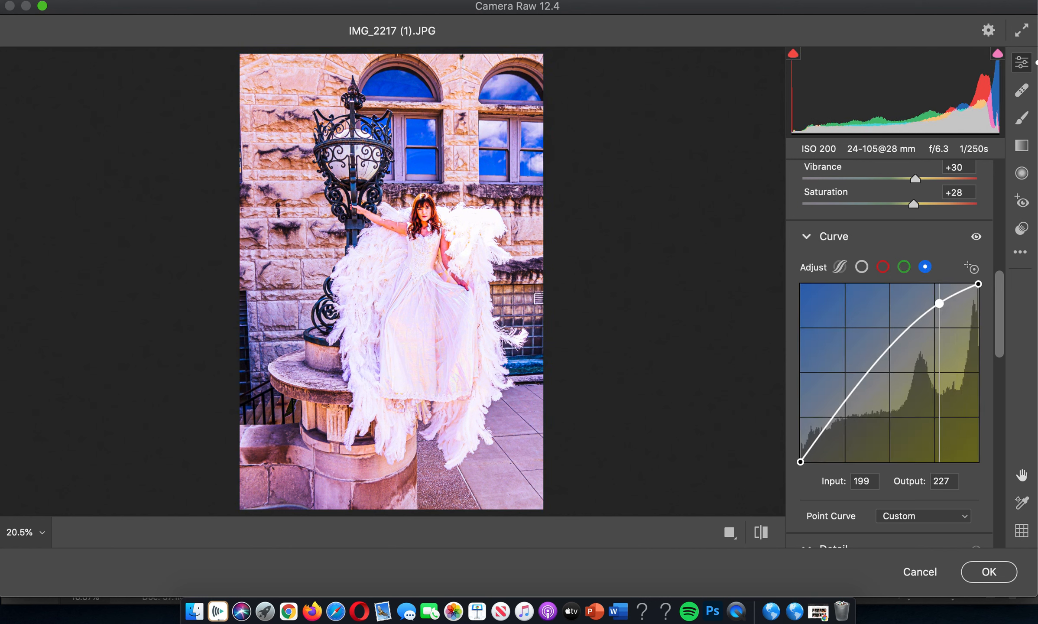
Set the Detail adjustments to Noise Reduction 49 and Sharpening 59.
{"action": "scroll", "coordinate": [915, 236], "scroll_direction": "down", "scroll_amount": 10}
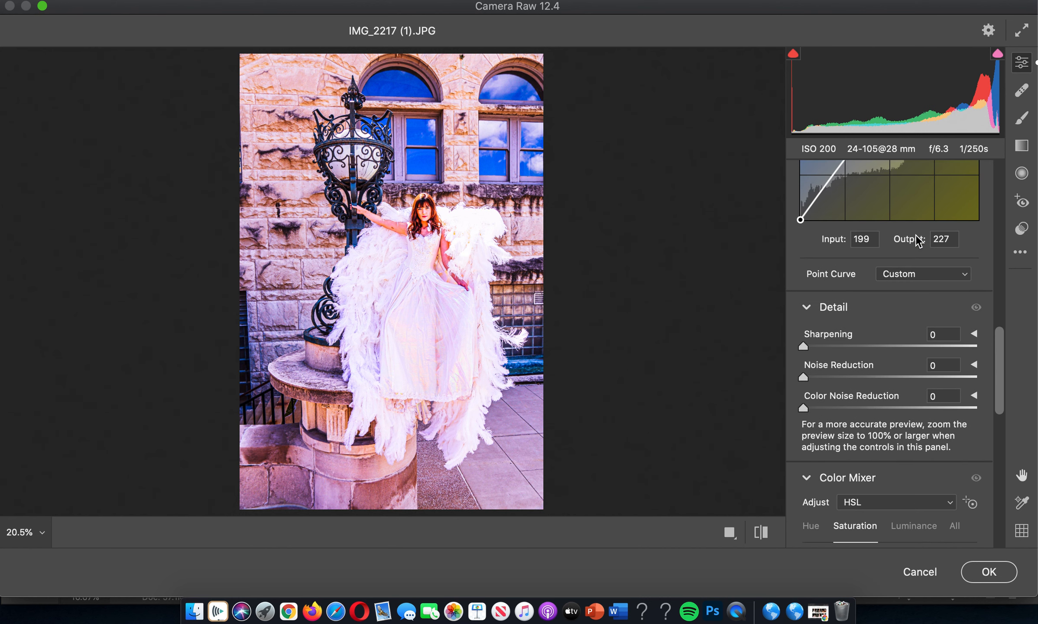
{"action": "scroll", "coordinate": [911, 313], "scroll_direction": "down", "scroll_amount": 2}
{"action": "left_click", "coordinate": [886, 273]}
{"action": "scroll", "coordinate": [903, 321], "scroll_direction": "down", "scroll_amount": 2}
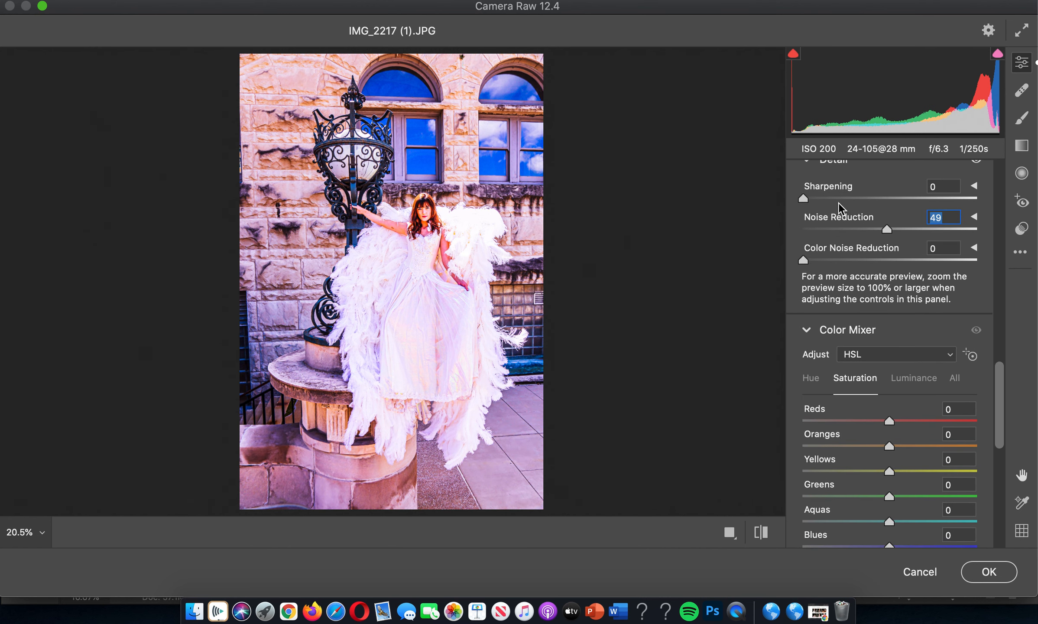
{"action": "left_click_drag", "start_coordinate": [803, 199], "coordinate": [851, 199]}
{"action": "scroll", "coordinate": [894, 311], "scroll_direction": "down", "scroll_amount": 4}
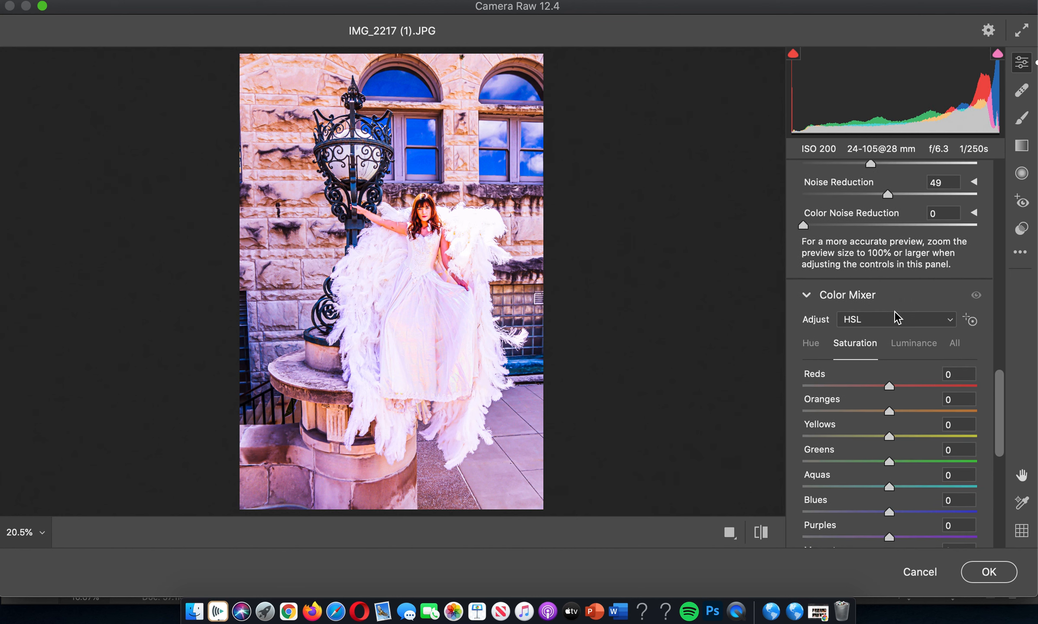
In the Color Mixer, set the saturation of Reds to -7 and Blues to -100, and the hue of Reds to +3 and Oranges to -3.
{"action": "mouse_move", "coordinate": [887, 249]}
{"action": "left_mouse_down"}
{"action": "mouse_move", "coordinate": [804, 250]}
{"action": "mouse_move", "coordinate": [882, 248]}
{"action": "left_mouse_up"}
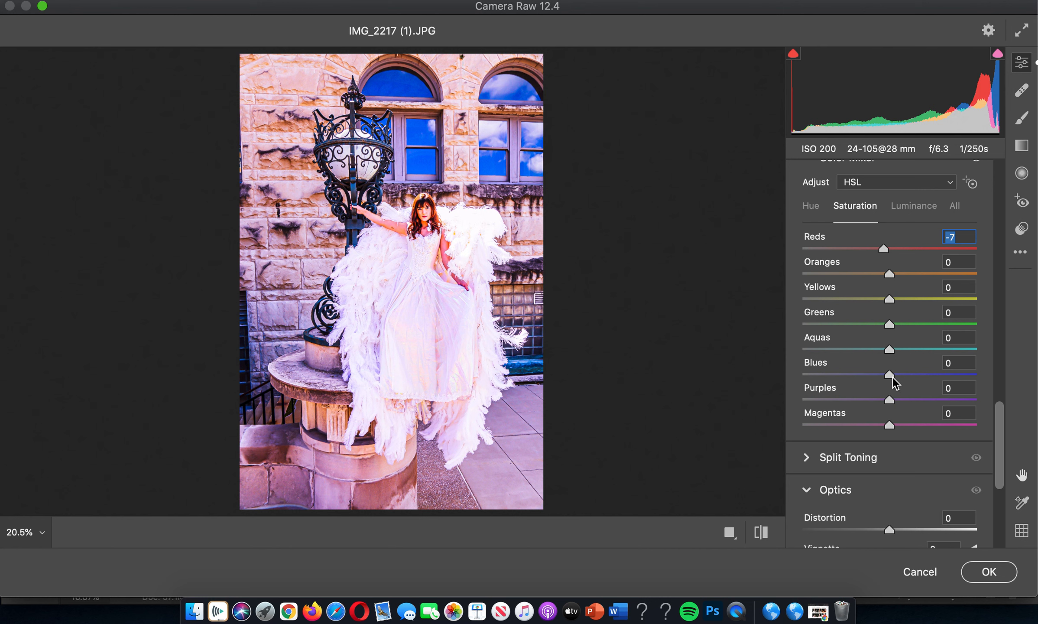
{"action": "left_click_drag", "start_coordinate": [888, 375], "coordinate": [779, 361]}
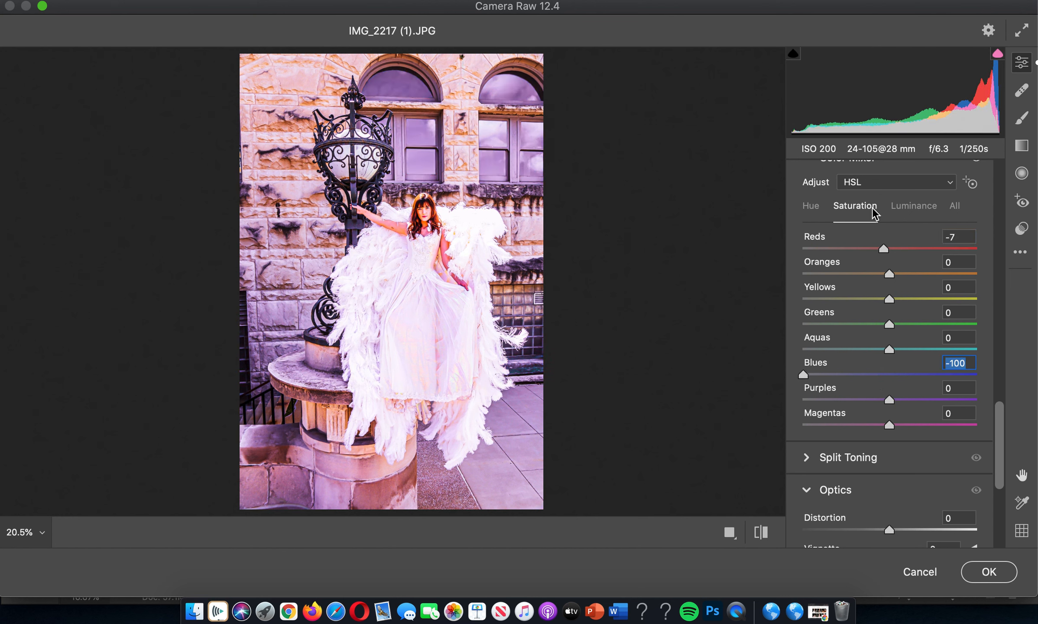
{"action": "left_click", "coordinate": [801, 207]}
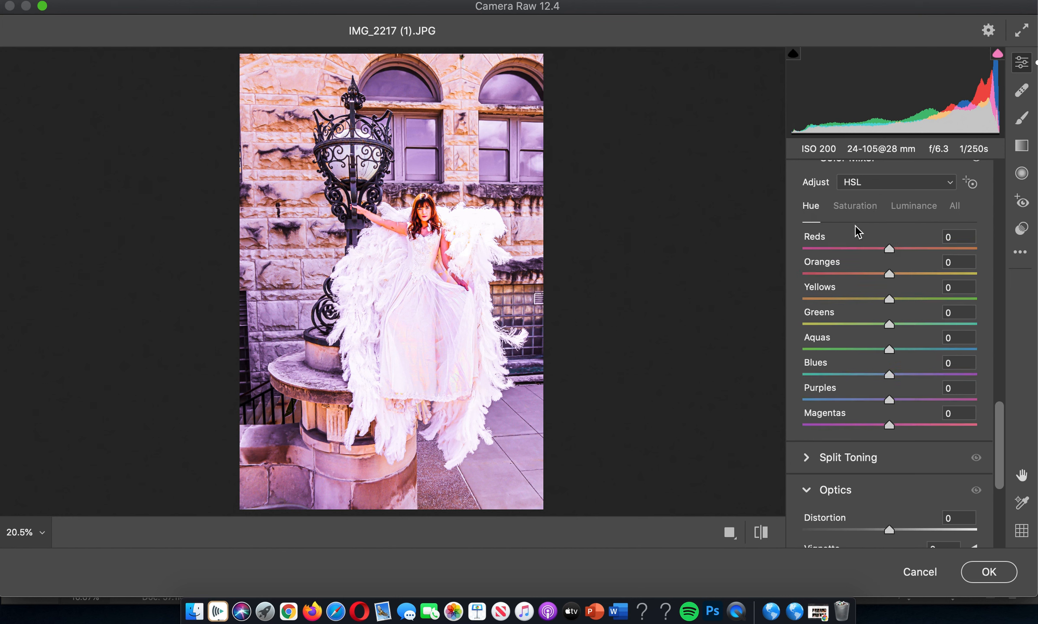
{"action": "left_click_drag", "start_coordinate": [889, 250], "coordinate": [897, 286]}
{"action": "key", "text": "Tab"}
Darken the photo's corners with an Optics Vignette of -42.
{"action": "scroll", "coordinate": [949, 430], "scroll_direction": "down", "scroll_amount": 4}
{"action": "scroll", "coordinate": [948, 425], "scroll_direction": "down", "scroll_amount": 1}
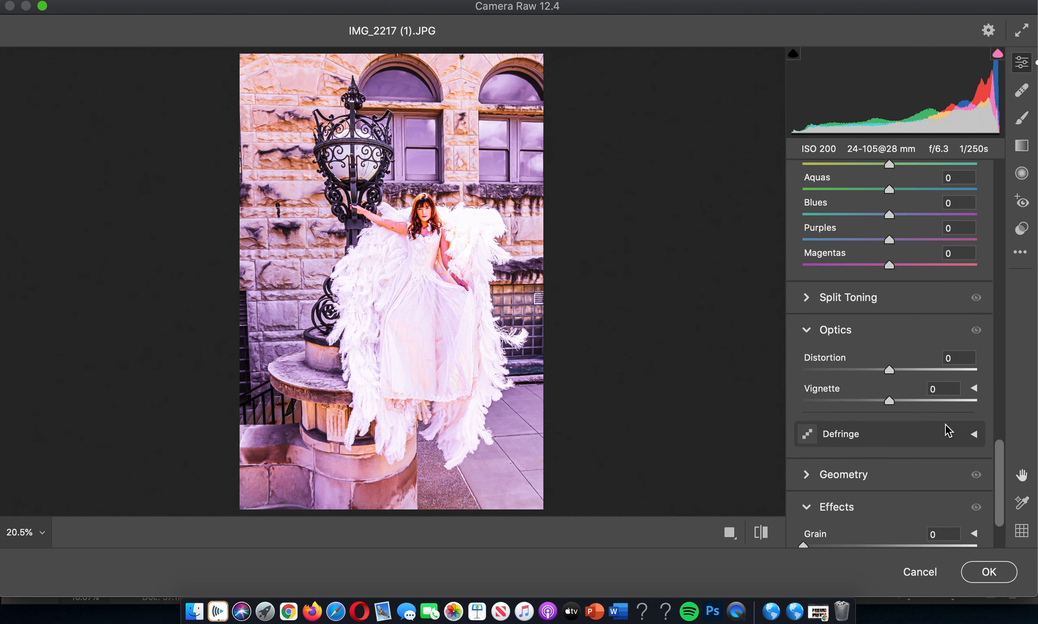
{"action": "left_click_drag", "start_coordinate": [889, 404], "coordinate": [851, 398]}
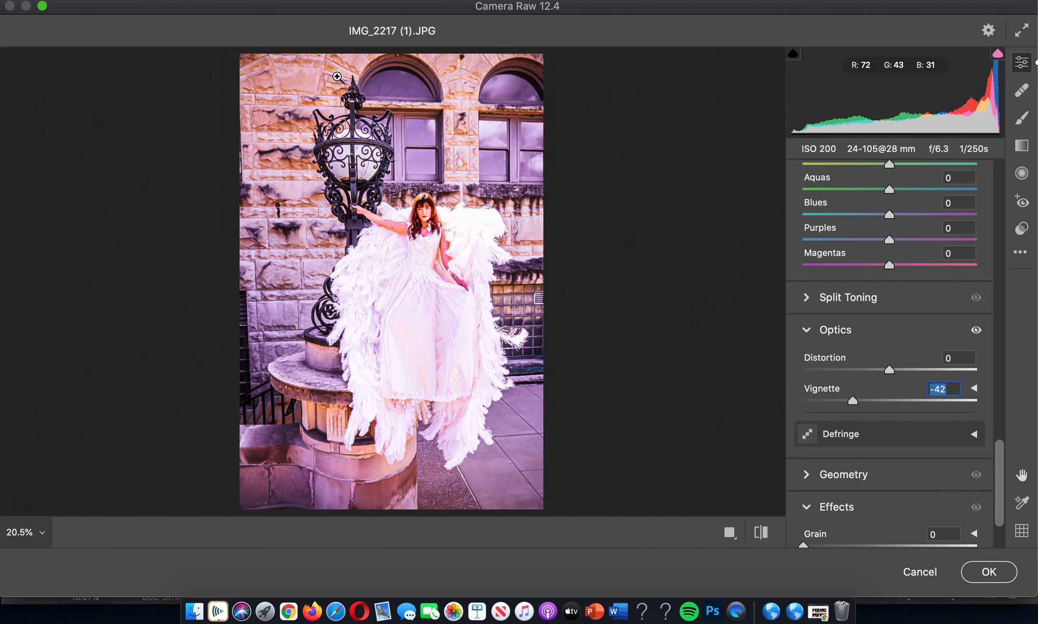
Set the Effects Vignetting to -31 and Grain to 52, and apply the Camera Raw adjustments to the layer.
{"action": "scroll", "coordinate": [915, 464], "scroll_direction": "down", "scroll_amount": 3}
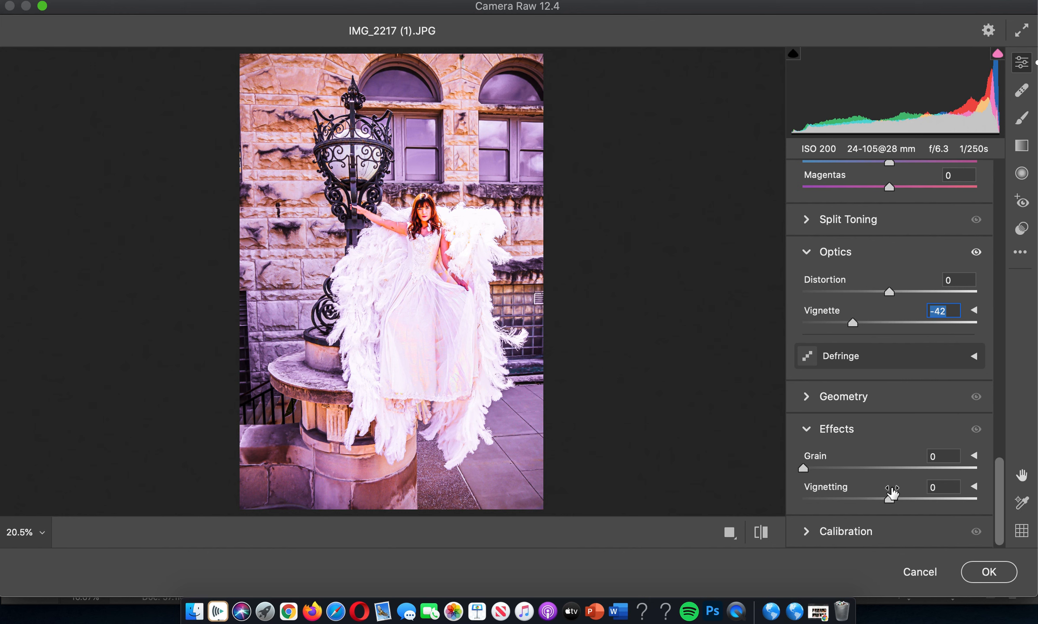
{"action": "left_click_drag", "start_coordinate": [889, 499], "coordinate": [862, 503]}
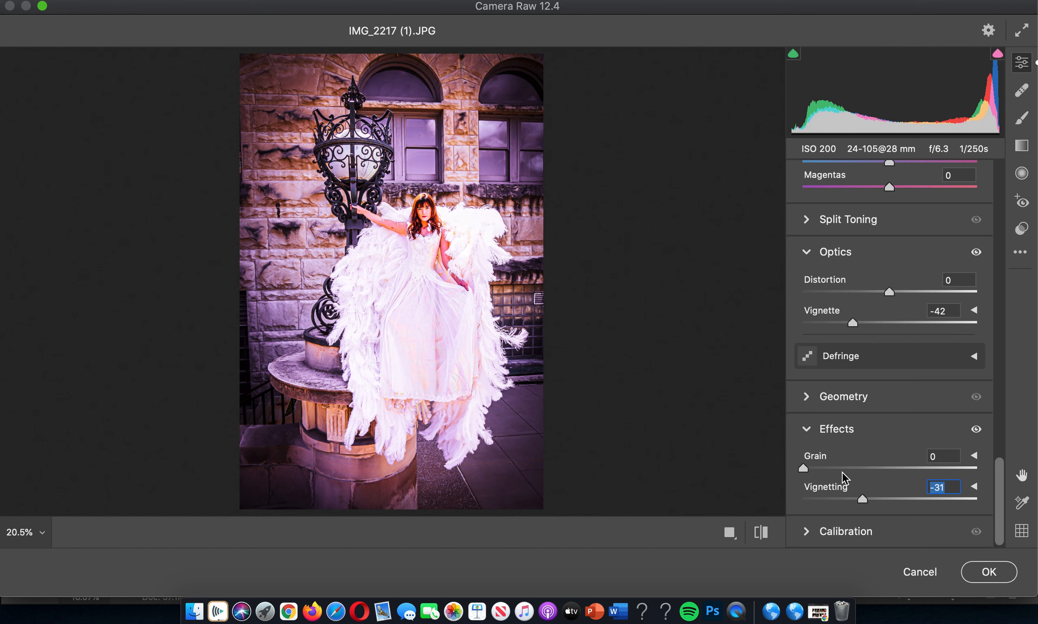
{"action": "left_click_drag", "start_coordinate": [804, 469], "coordinate": [892, 466]}
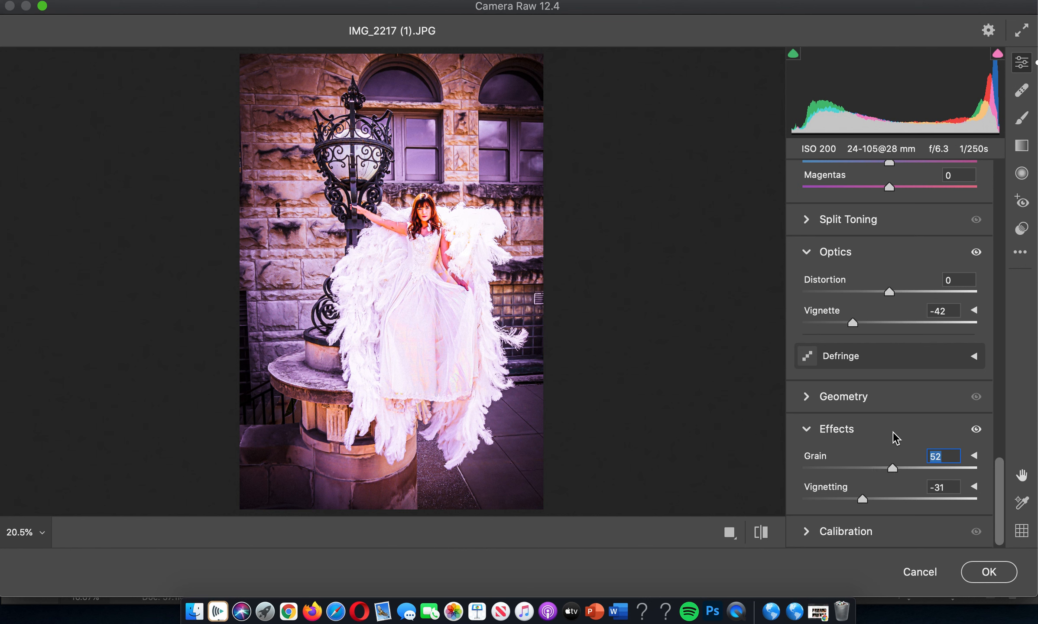
{"action": "scroll", "coordinate": [894, 367], "scroll_direction": "up", "scroll_amount": 15}
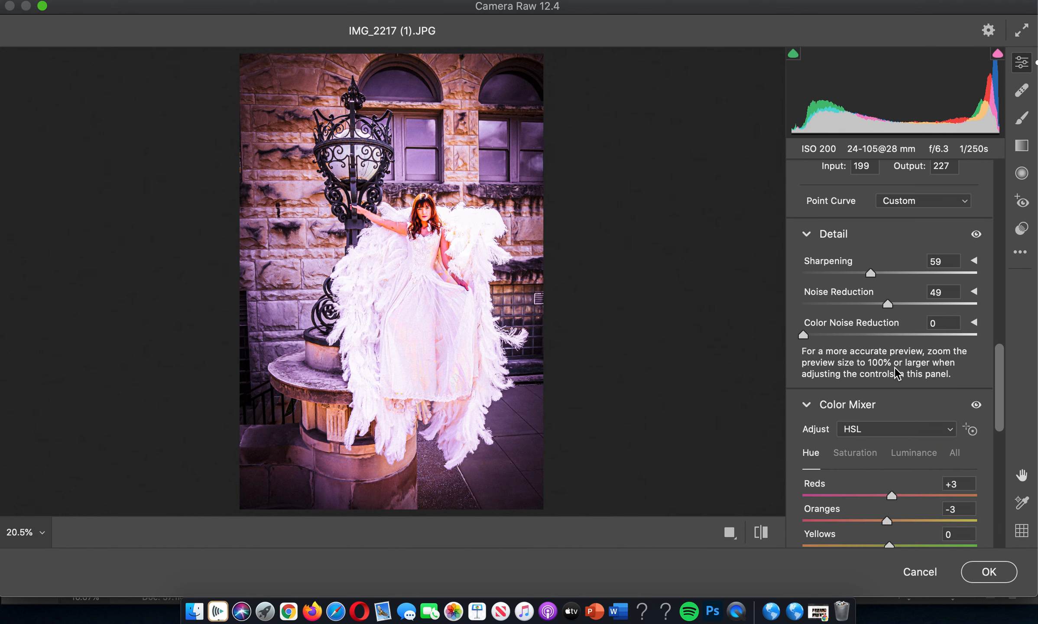
{"action": "left_click", "coordinate": [994, 573]}
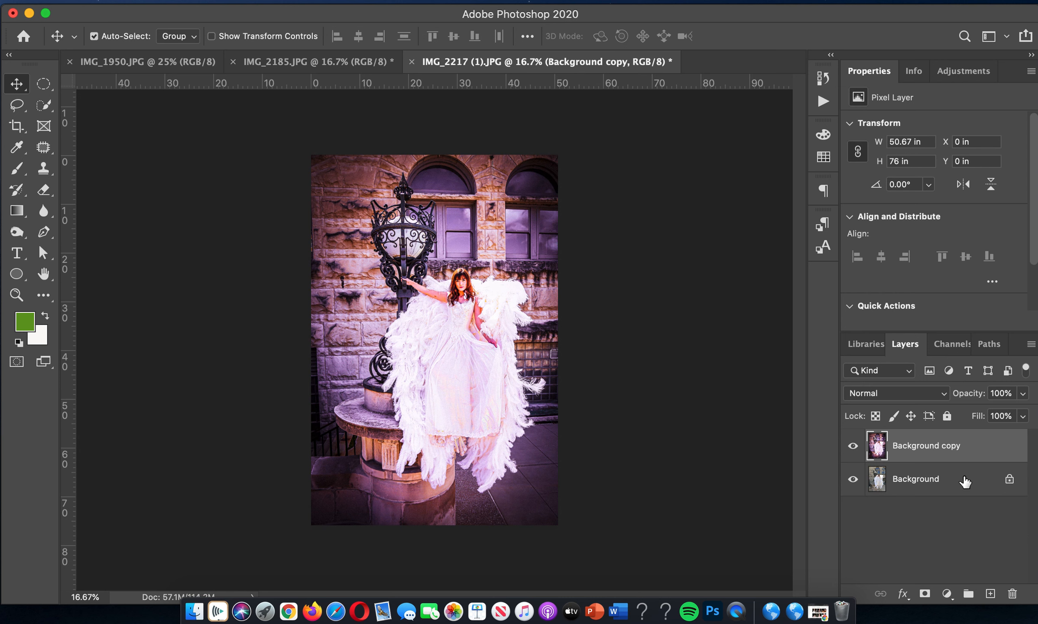
Compare the filtered Background copy with the original photo at several magnifications by toggling the copy's visibility, and leave the copy hidden.
{"action": "left_click", "coordinate": [852, 446]}
{"action": "left_click", "coordinate": [853, 446]}
{"action": "left_click", "coordinate": [853, 446]}
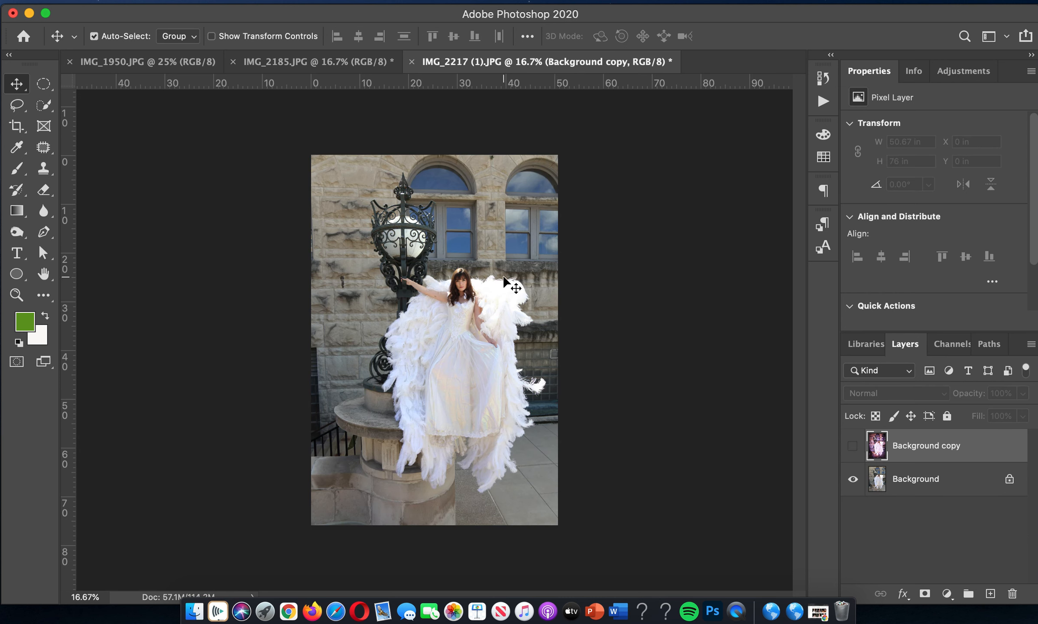
{"action": "scroll", "coordinate": [450, 292], "scroll_direction": "up", "scroll_amount": 5}
{"action": "scroll", "coordinate": [451, 292], "scroll_direction": "up", "scroll_amount": 5}
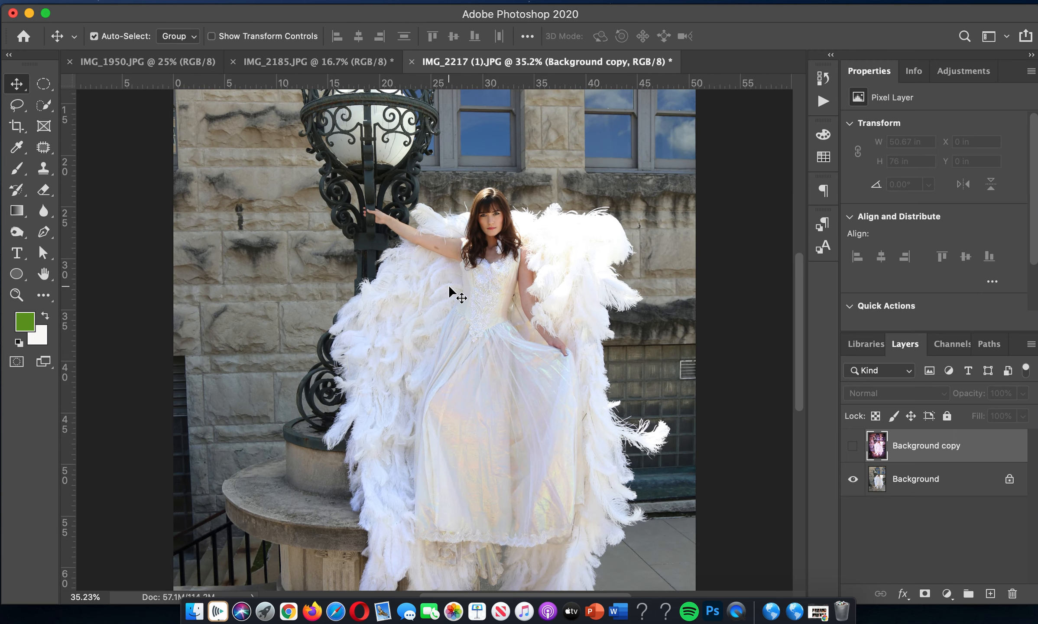
{"action": "scroll", "coordinate": [452, 292], "scroll_direction": "down", "scroll_amount": 1}
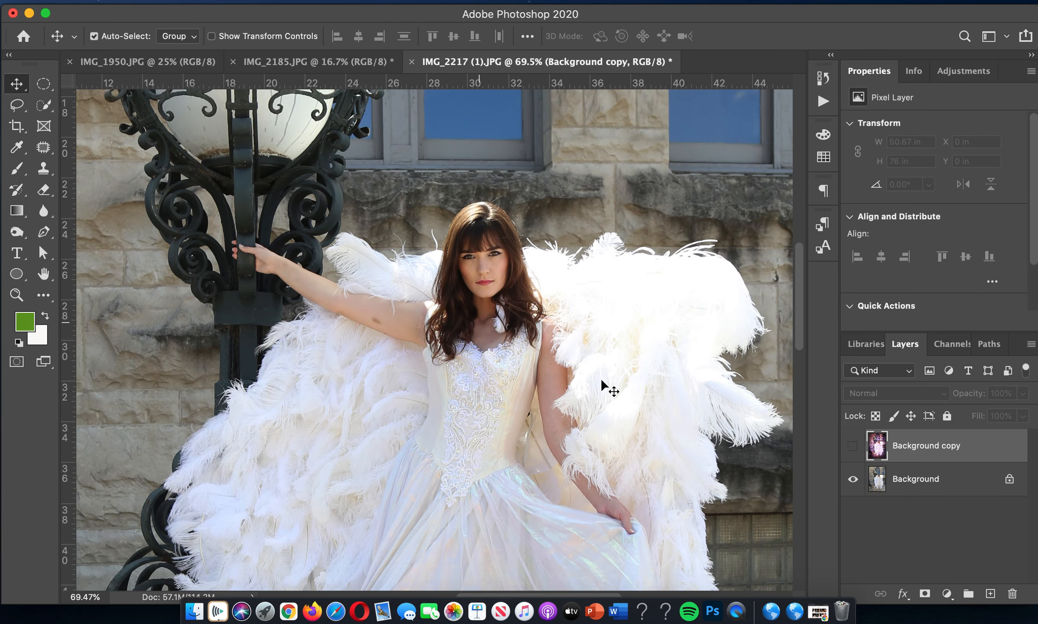
{"action": "left_click", "coordinate": [852, 447]}
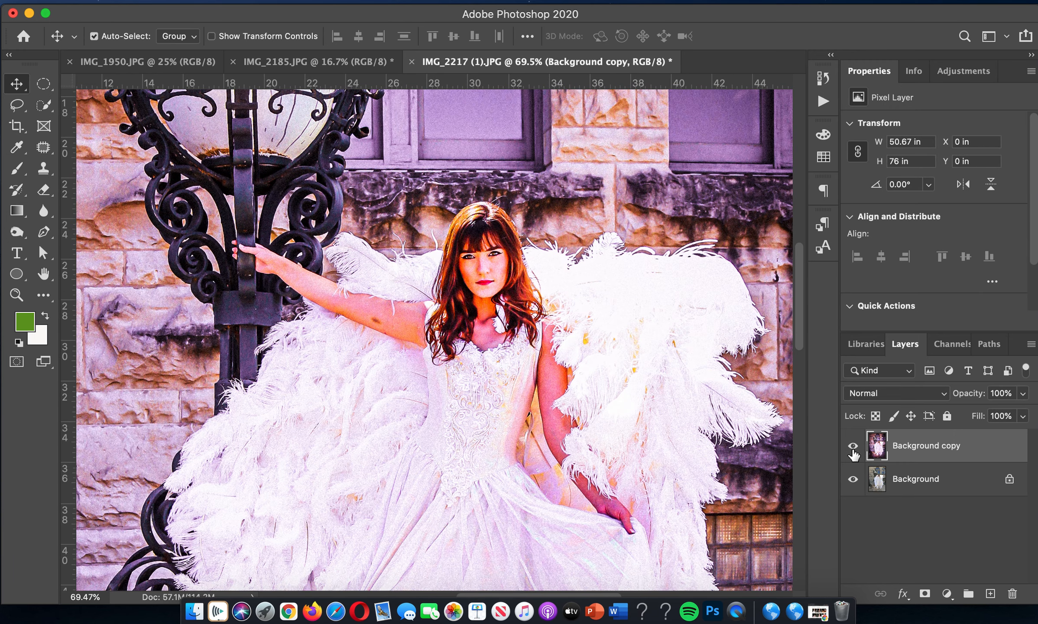
{"action": "left_click", "coordinate": [852, 446]}
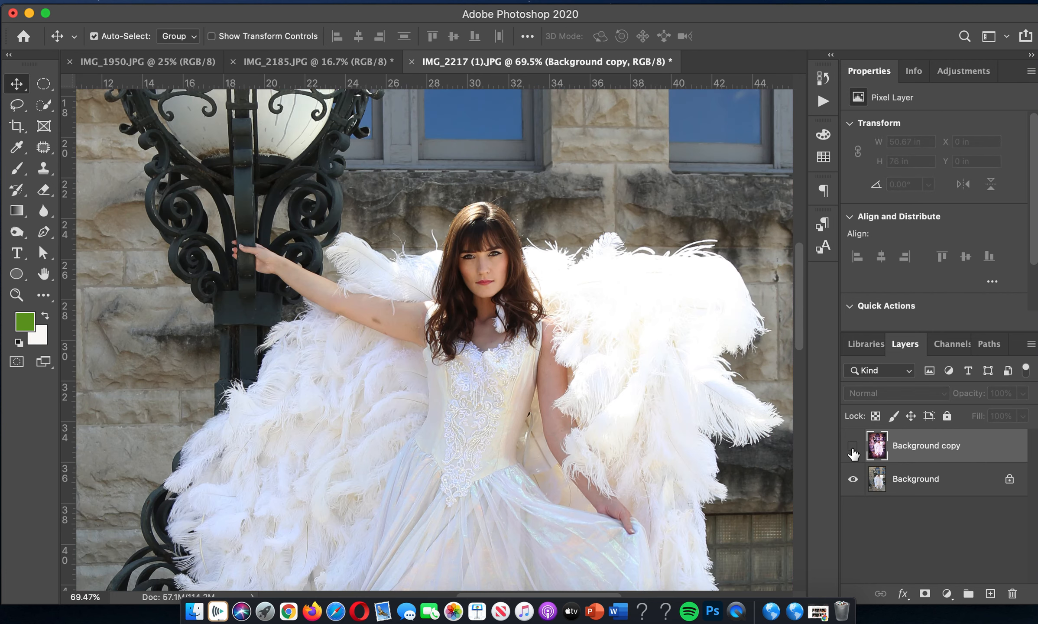
{"action": "left_click", "coordinate": [853, 446]}
{"action": "left_click", "coordinate": [853, 447]}
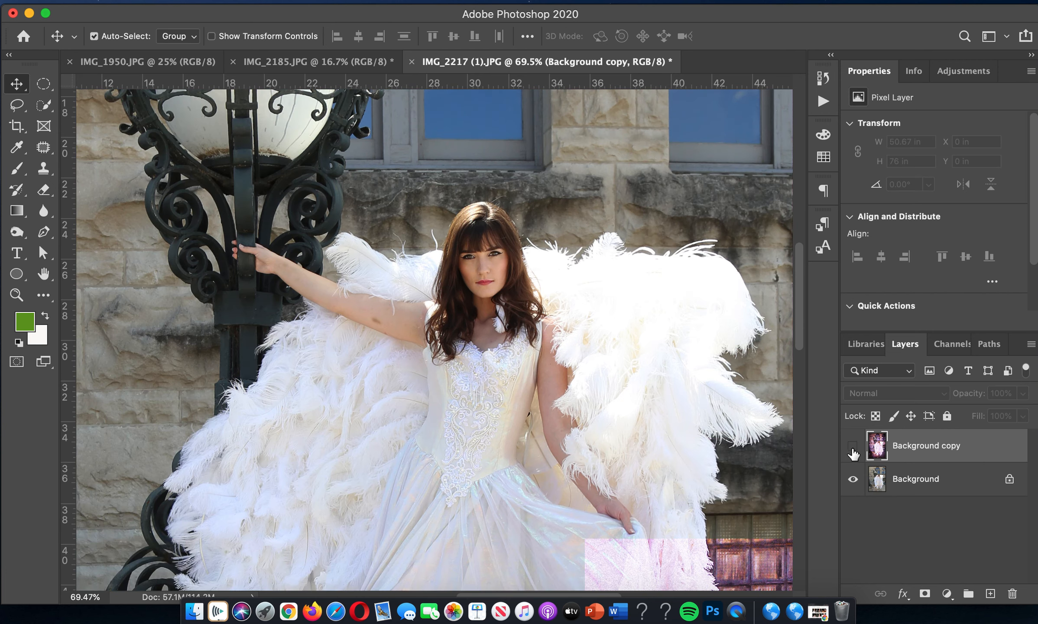
{"action": "scroll", "coordinate": [545, 329], "scroll_direction": "down", "scroll_amount": 2}
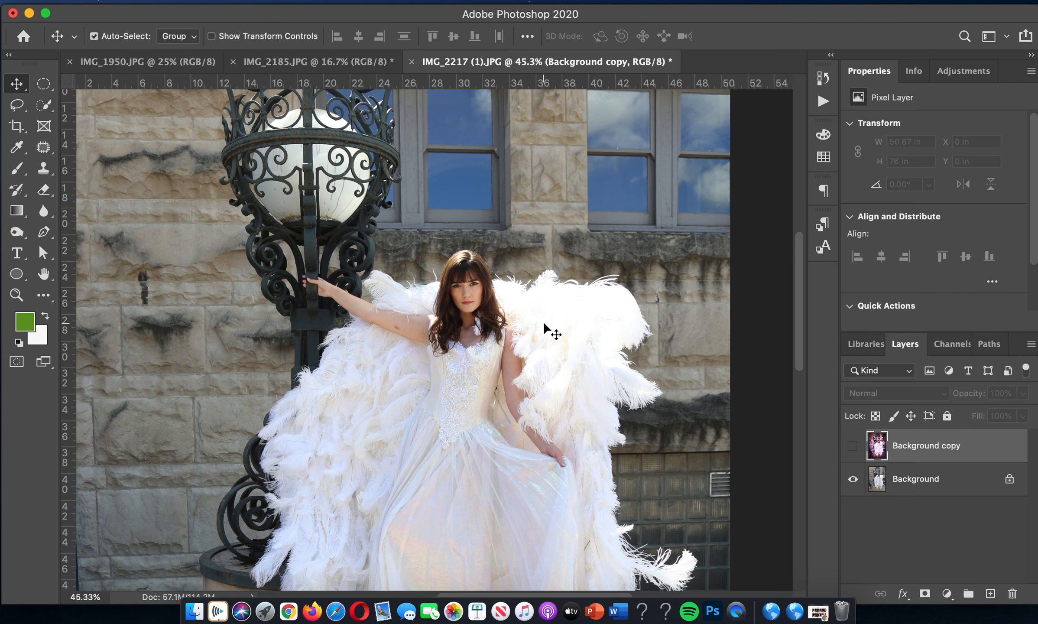
{"action": "scroll", "coordinate": [544, 325], "scroll_direction": "down", "scroll_amount": 3}
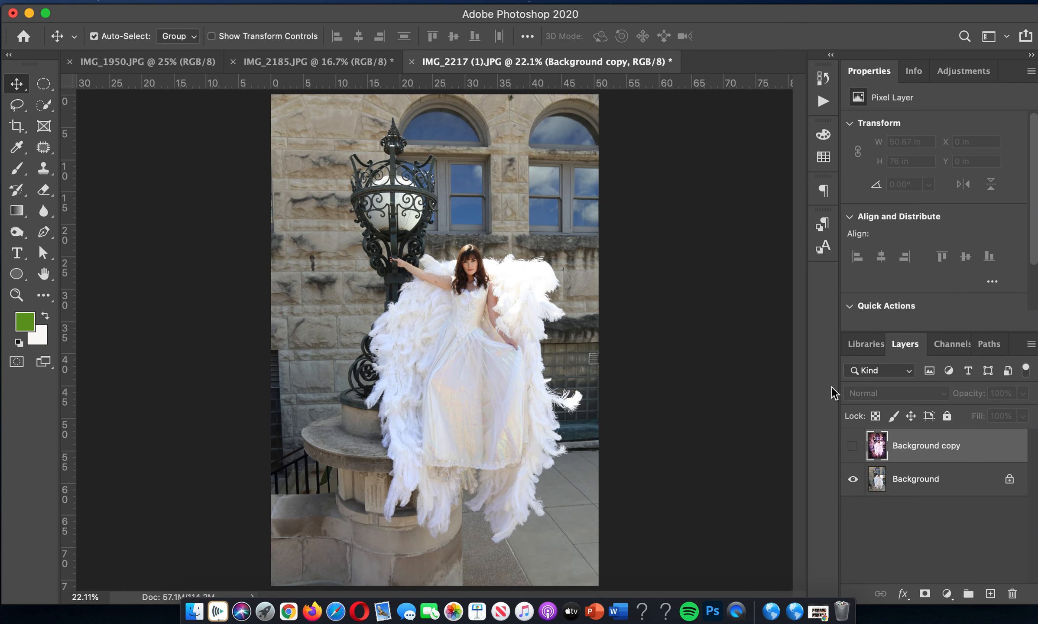
Make the Background copy layer visible and set its blend mode to Hard Light at 100% opacity.
{"action": "left_click", "coordinate": [852, 446]}
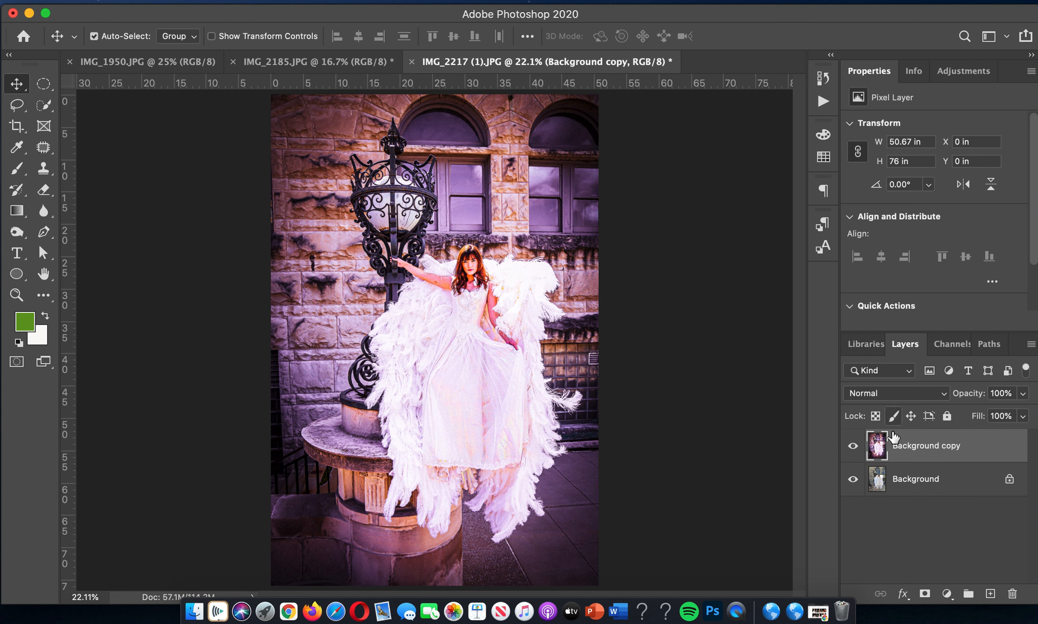
{"action": "left_click", "coordinate": [1022, 393]}
{"action": "mouse_move", "coordinate": [1025, 413]}
{"action": "left_mouse_down"}
{"action": "mouse_move", "coordinate": [993, 415]}
{"action": "mouse_move", "coordinate": [1027, 419]}
{"action": "left_mouse_up"}
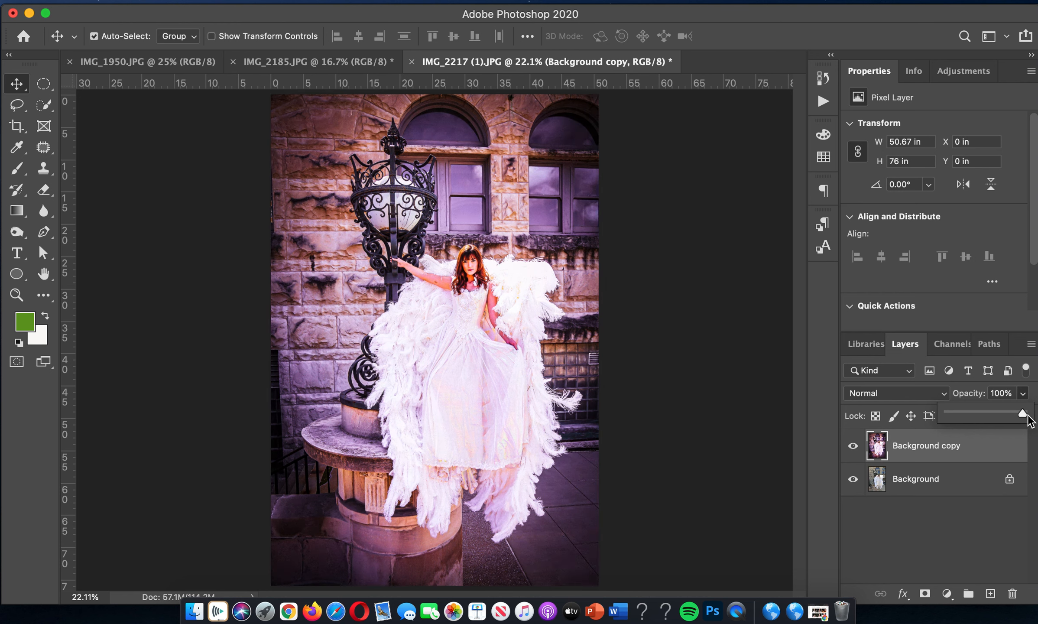
{"action": "left_click", "coordinate": [944, 394]}
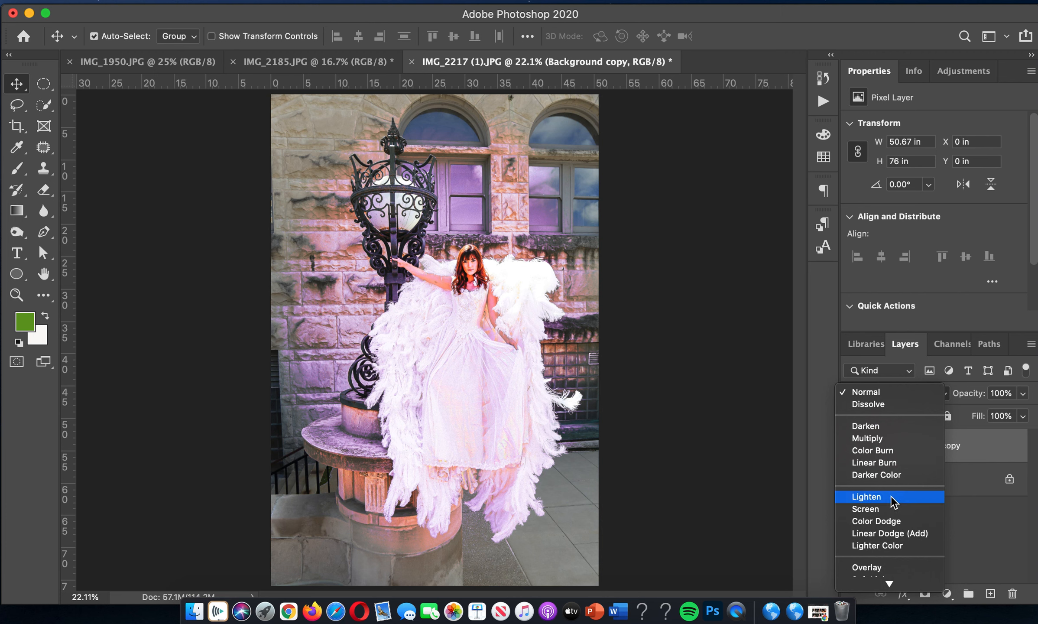
{"action": "scroll", "coordinate": [889, 498], "scroll_direction": "down", "scroll_amount": 4}
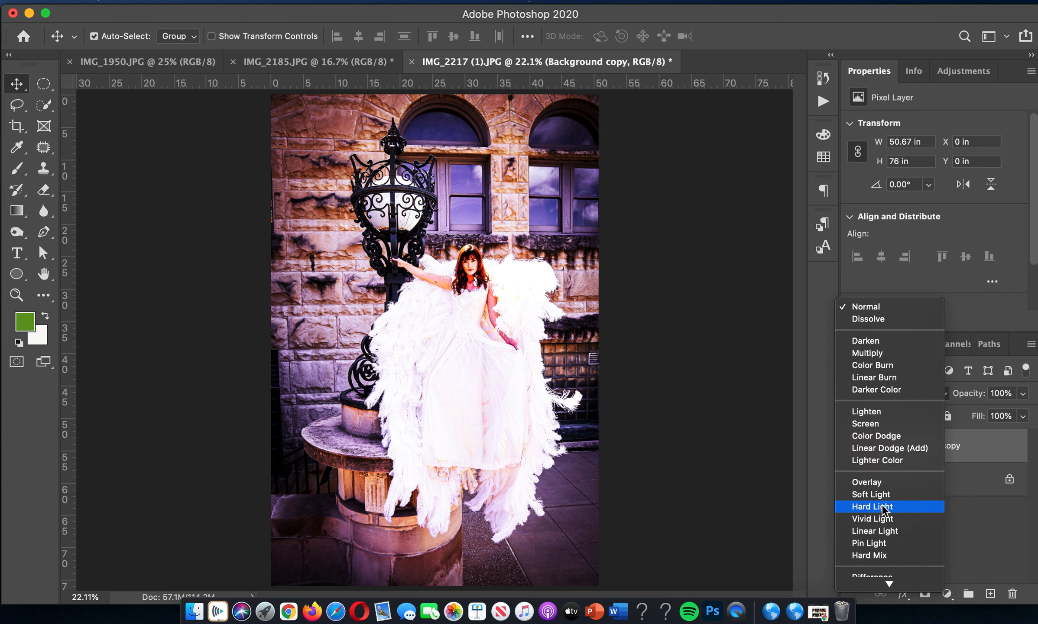
{"action": "left_click", "coordinate": [883, 508]}
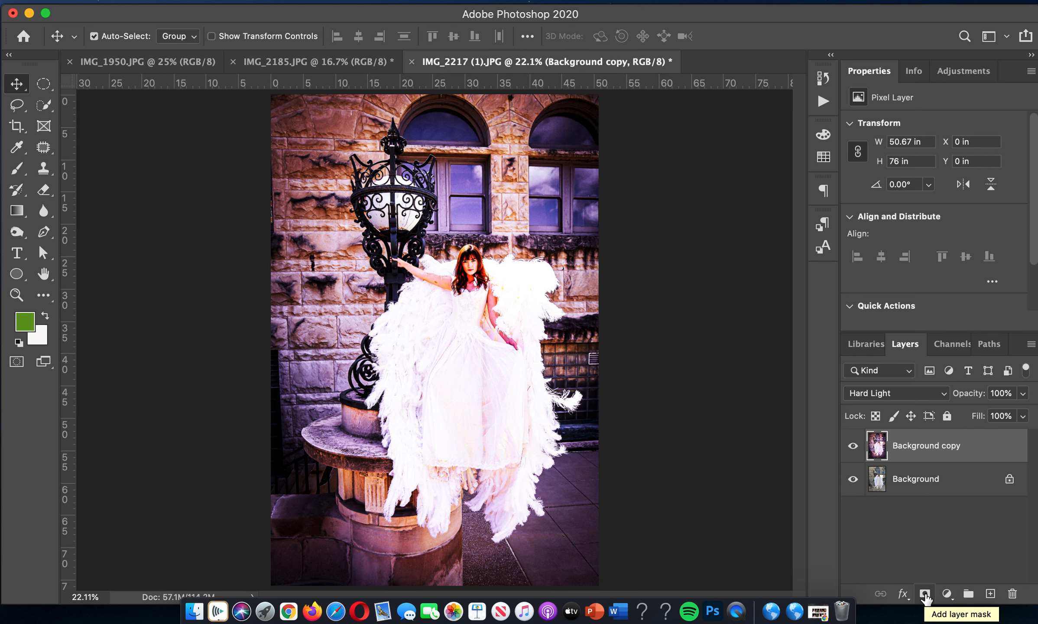
Add an empty white layer mask to the Background copy layer, and minimize the document window.
{"action": "left_click", "coordinate": [925, 594]}
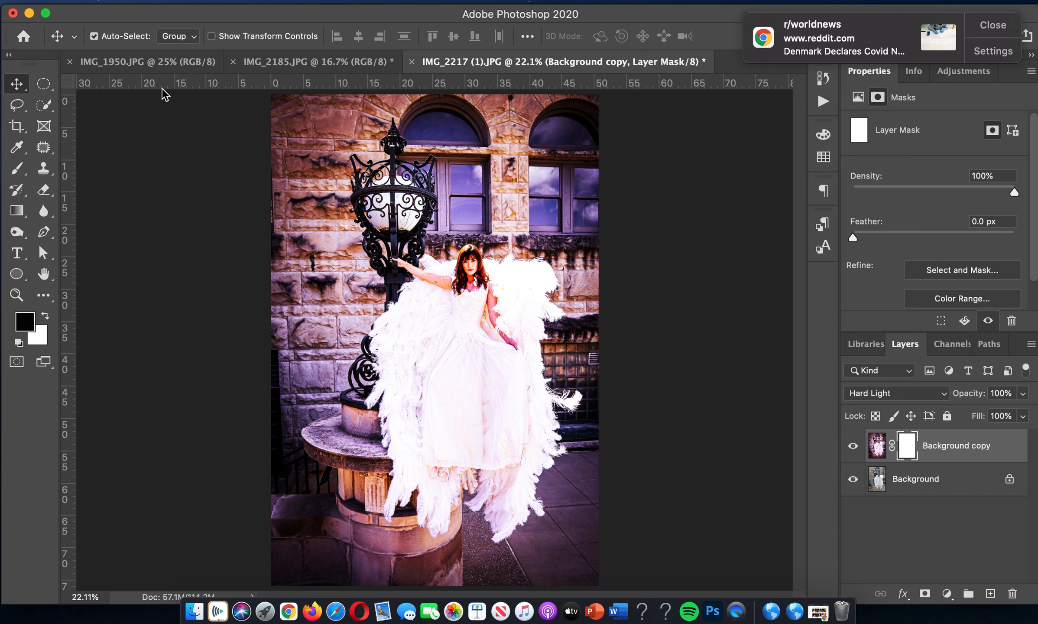
{"action": "left_click", "coordinate": [29, 13]}
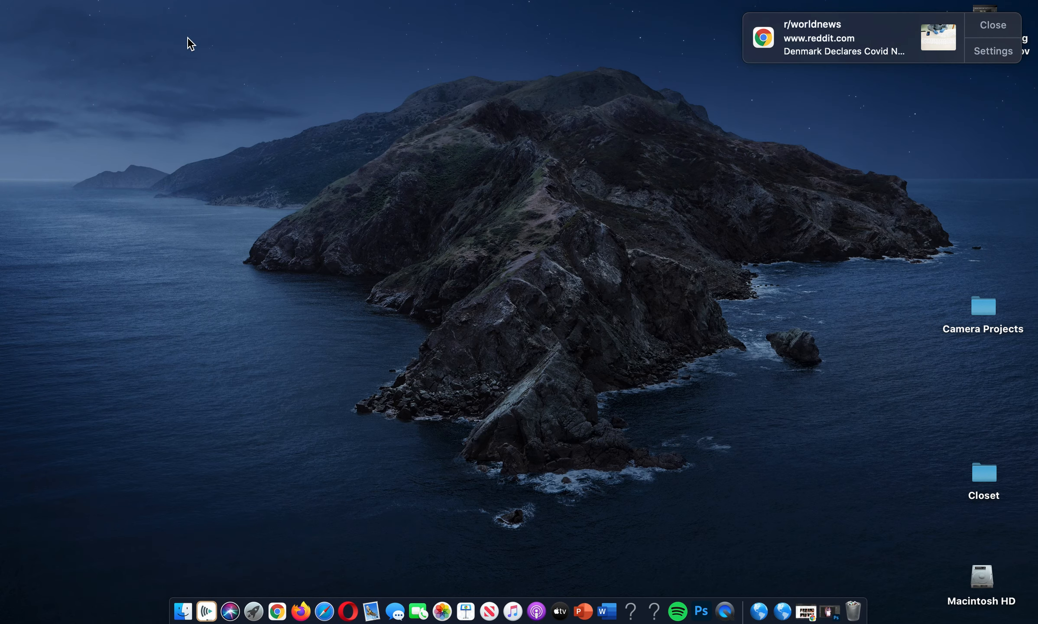